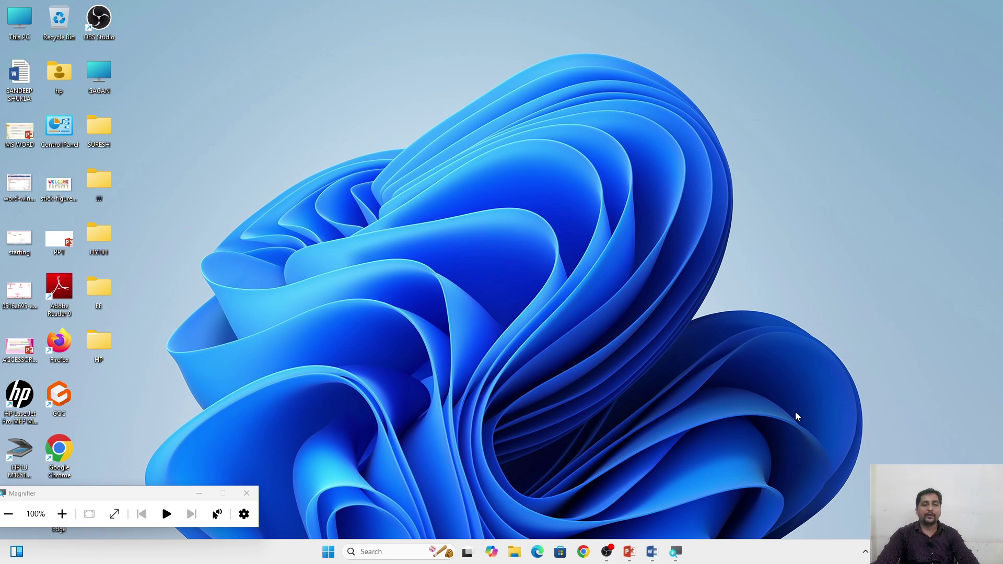
# Step: Switch to the blank Word document, review the PowerPoint slide on the Paragraph group, and minimize PowerPoint to return to Word
pyautogui.click(651, 553)
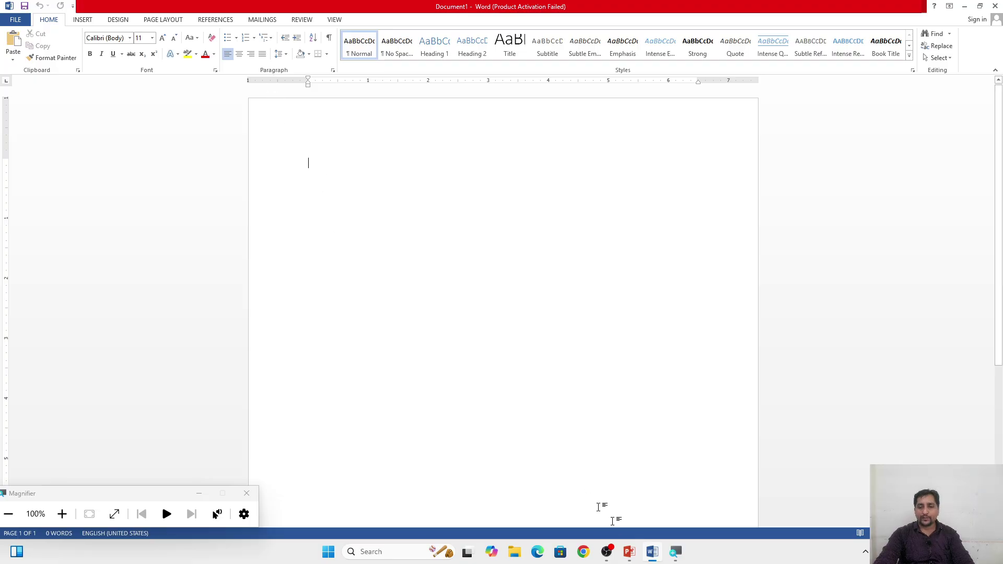
pyautogui.click(629, 551)
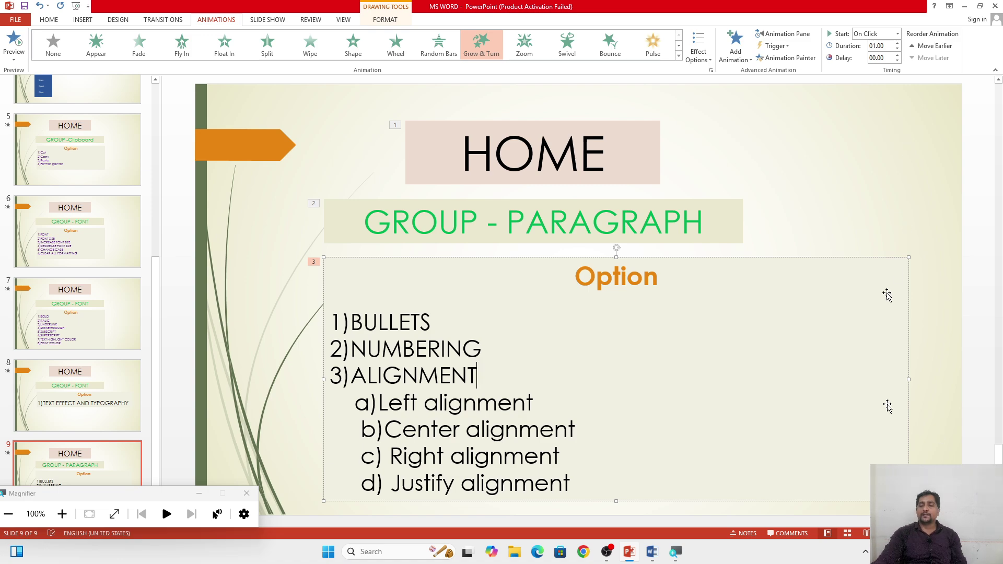
pyautogui.click(964, 8)
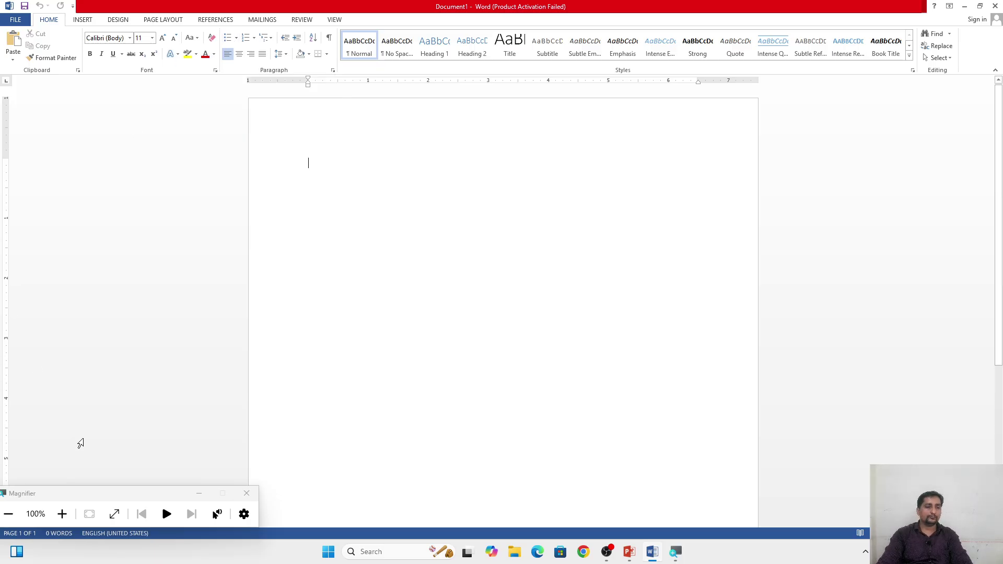
# Step: Magnify the screen to examine the Paragraph group's commands in Word
pyautogui.click(129, 496)
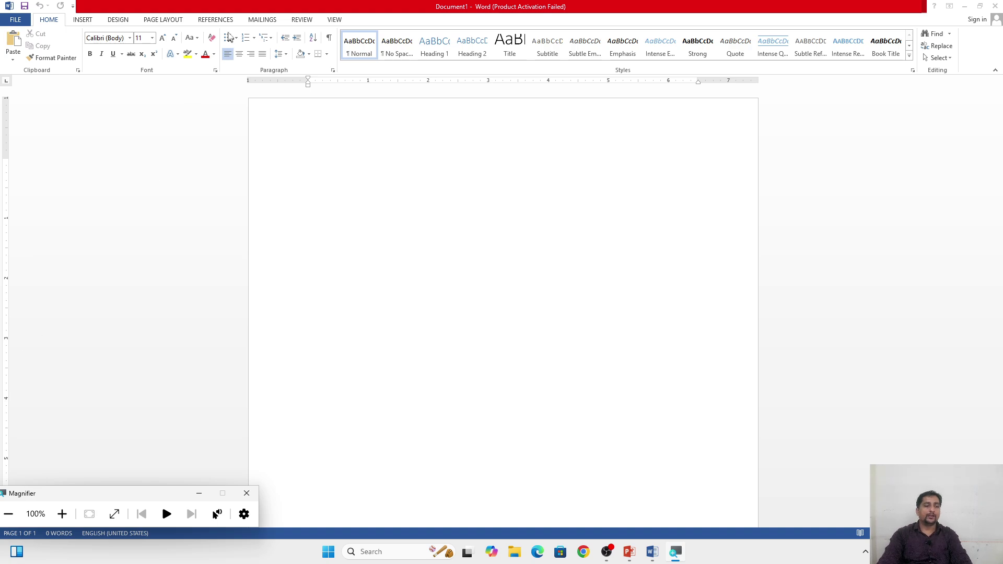
pyautogui.click(63, 514)
pyautogui.click(62, 515)
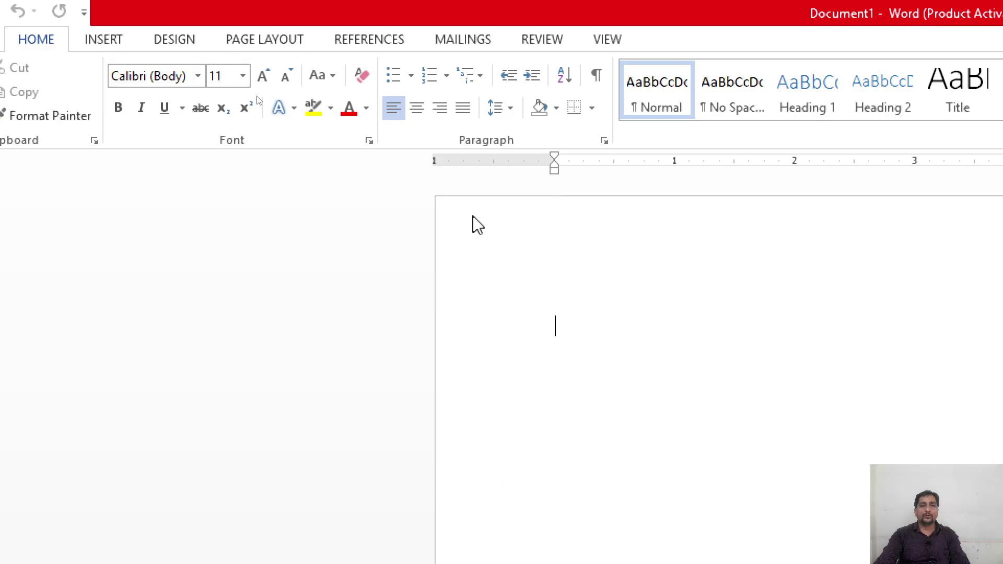
pyautogui.hotkey('ctrl', 'a')
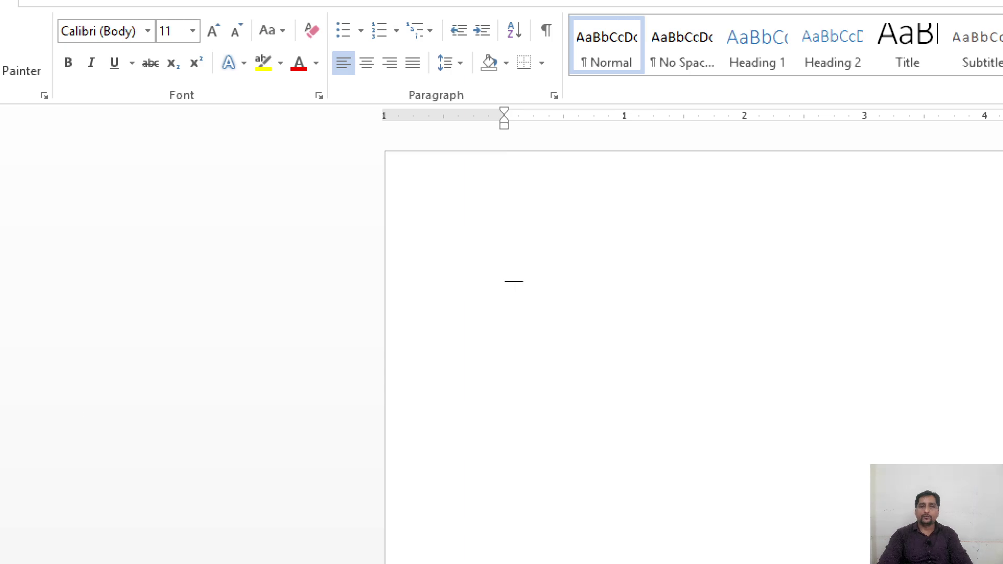
pyautogui.write('______')
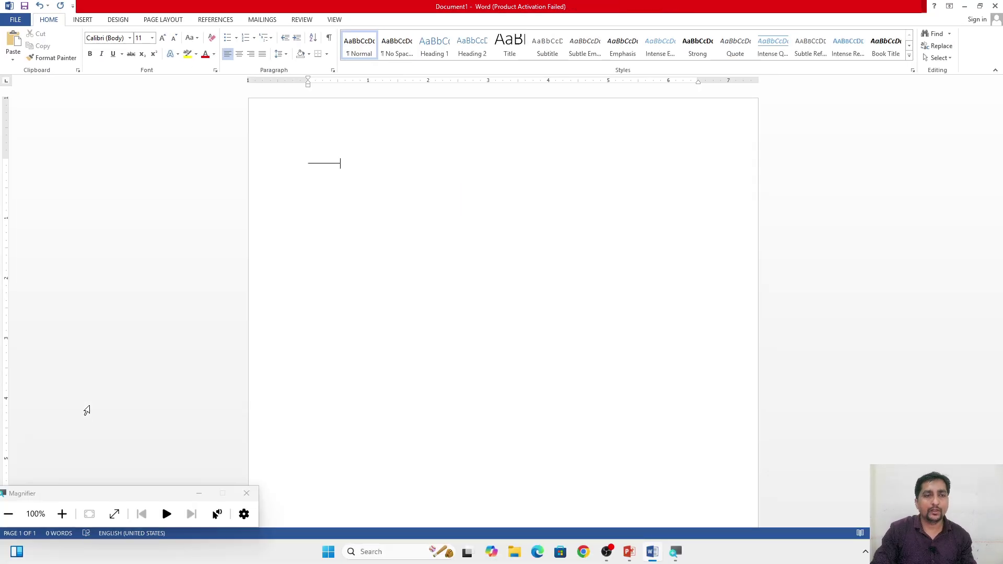
pyautogui.press('BackSpace')
pyautogui.press('BackSpace')
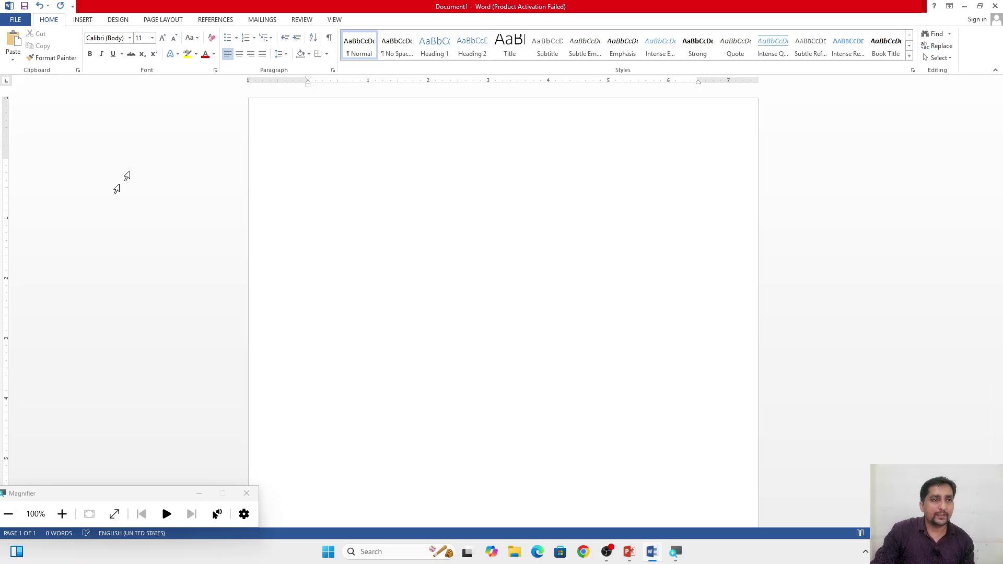
# Step: Try default numbering on the empty line, look through the bullet library, and set the numbering back to None
pyautogui.click(245, 38)
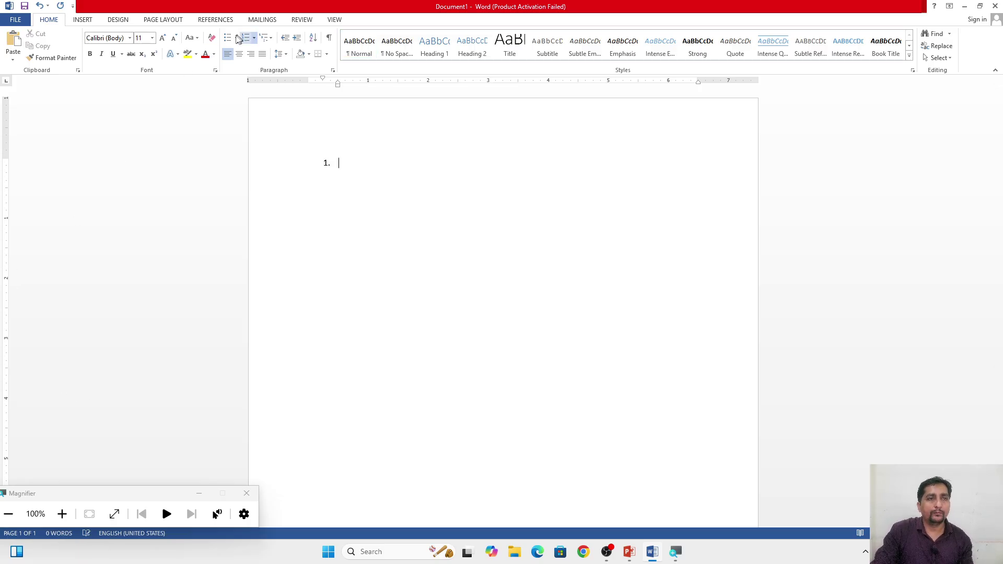
pyautogui.click(235, 38)
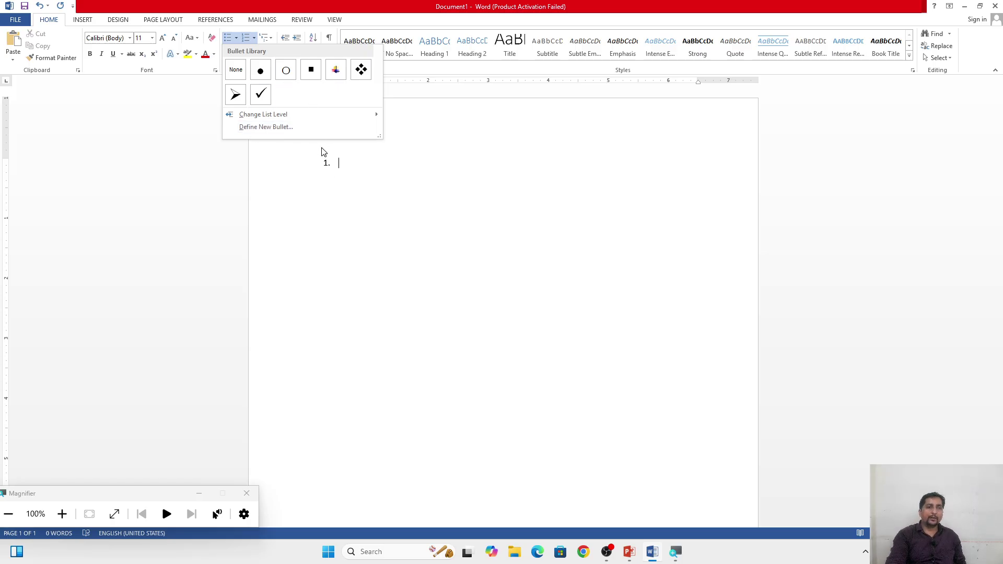
pyautogui.click(533, 225)
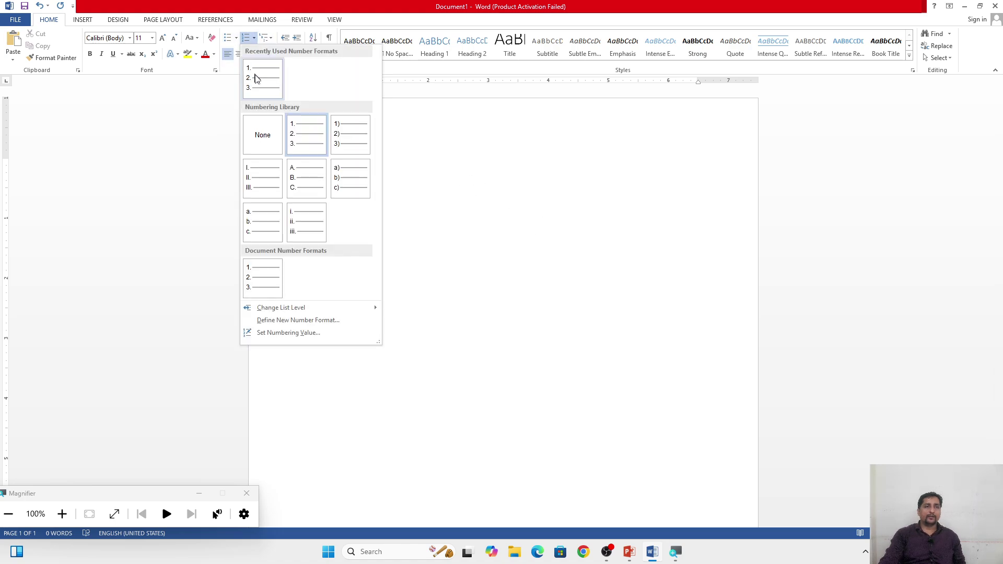
pyautogui.click(254, 37)
pyautogui.click(262, 125)
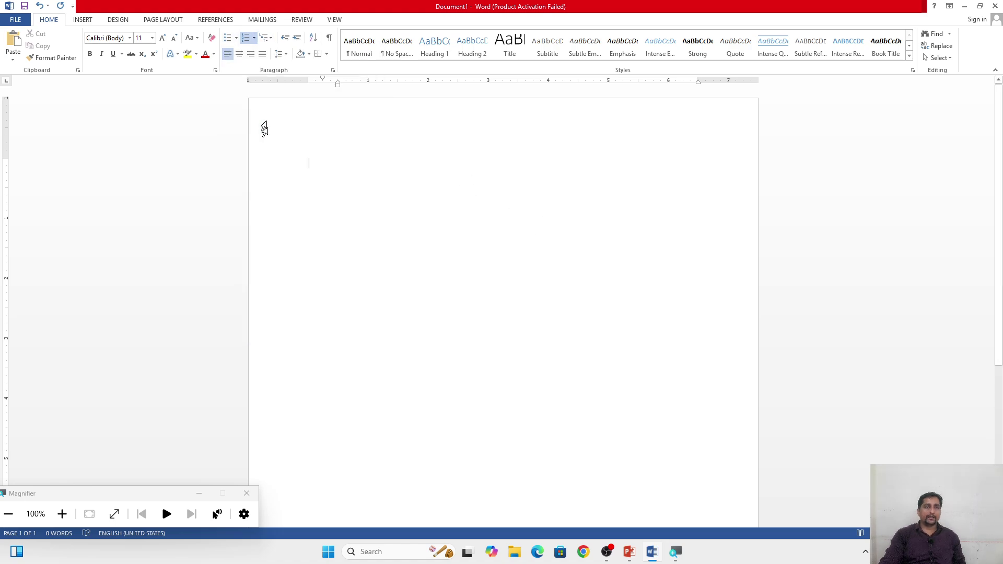
# Step: Create a bulleted list with check-mark bullets on the empty line and enter three sample first names, one per item
pyautogui.click(236, 38)
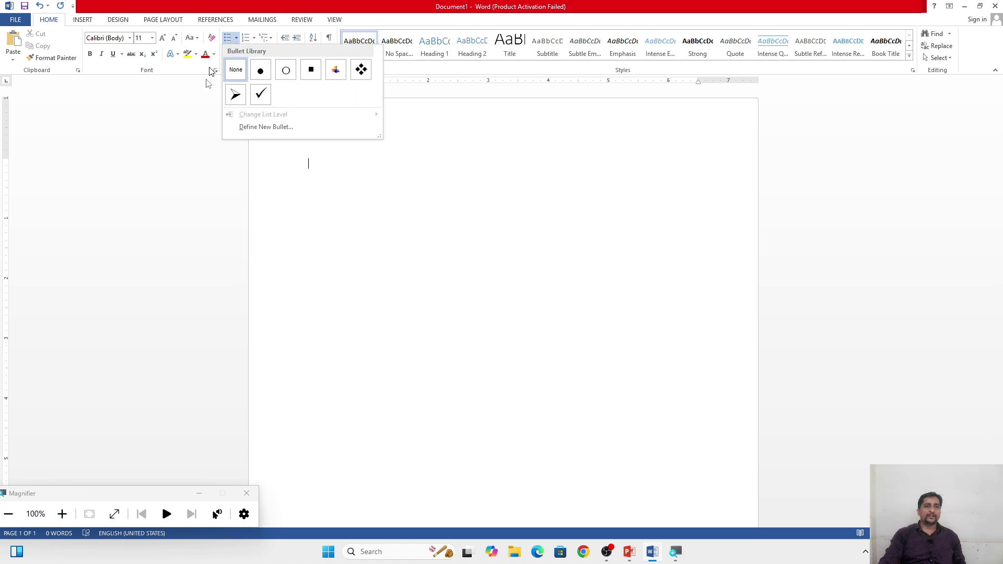
pyautogui.click(262, 97)
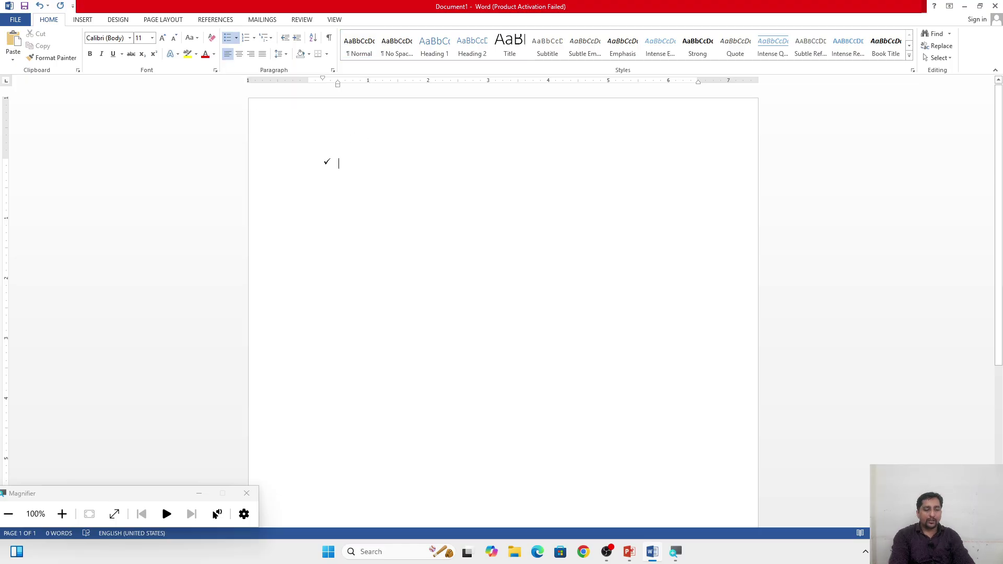
pyautogui.write('RAM')
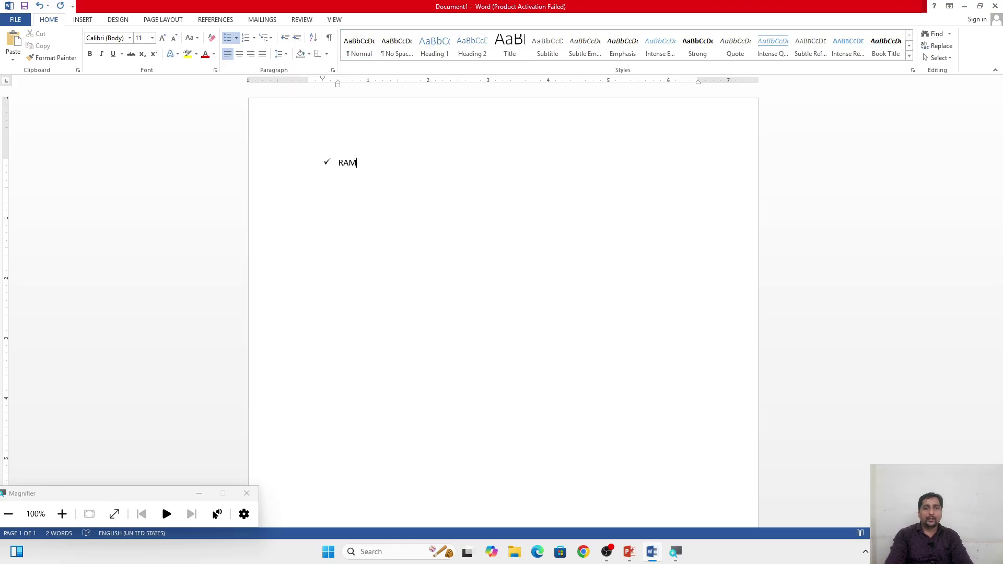
pyautogui.press('Return')
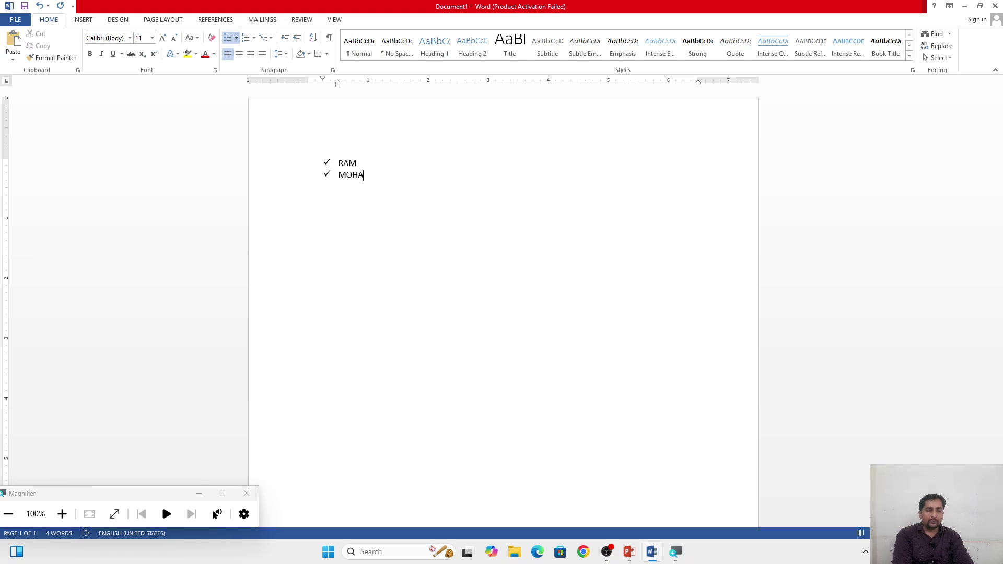
pyautogui.press('super+plus')
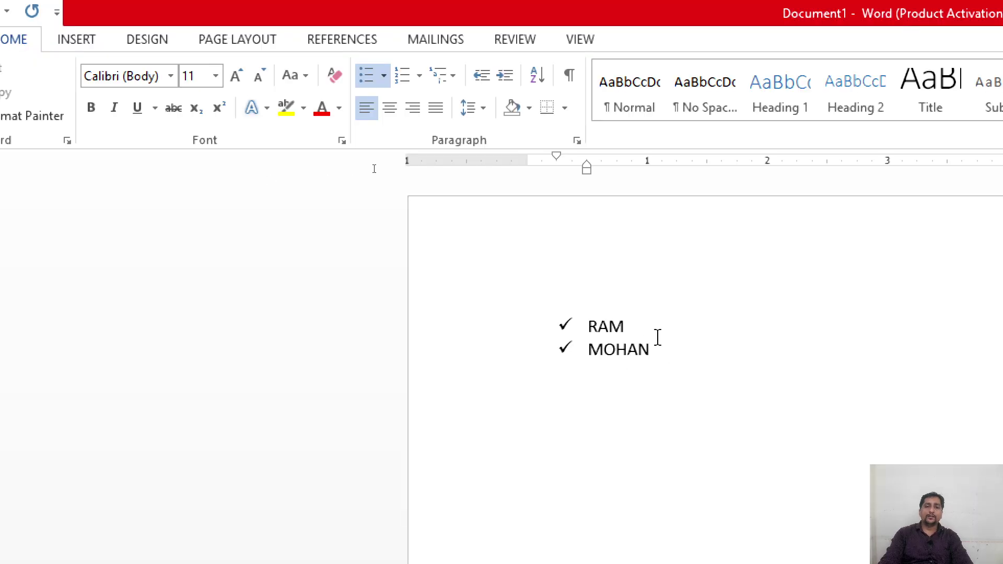
pyautogui.press('Return')
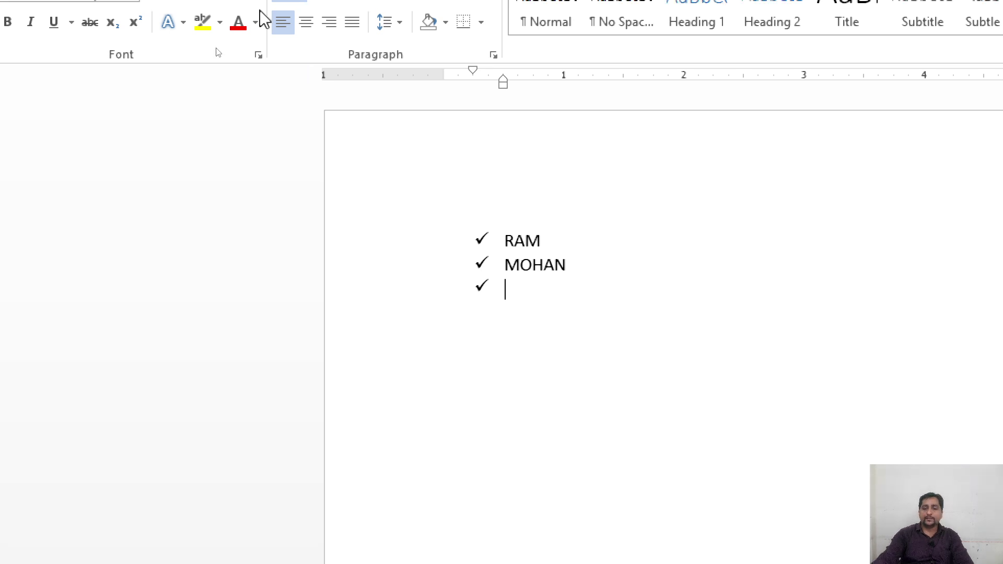
pyautogui.press('super+minus')
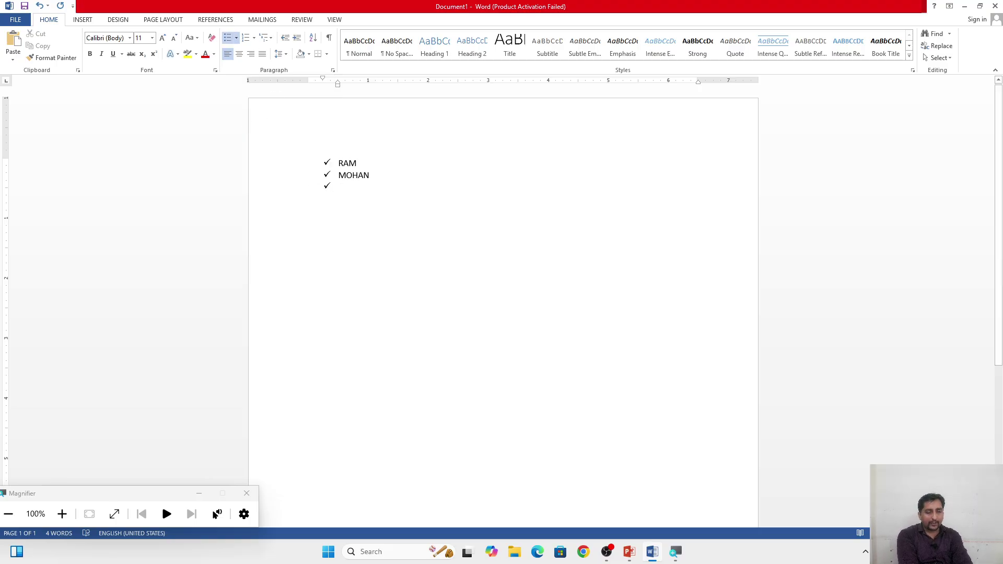
pyautogui.write('RAJ')
pyautogui.press('Return')
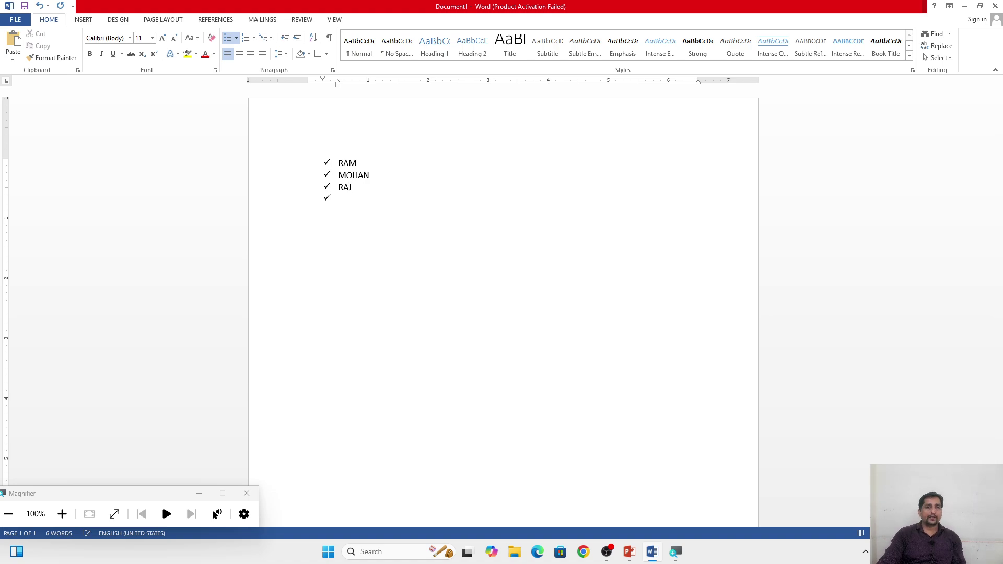
# Step: Remove the bullet from the line below the list and add two plain filler lines: BJHVCDSLK.JVLKZDSFCJVNKFXDSLCC and KVXDSL;CKVXL;CKV
pyautogui.click(236, 38)
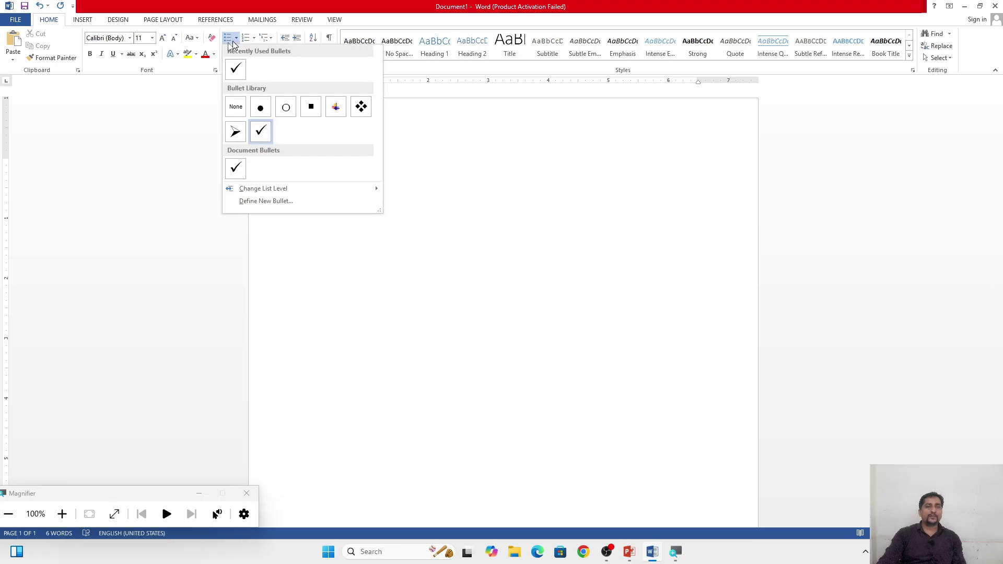
pyautogui.click(235, 107)
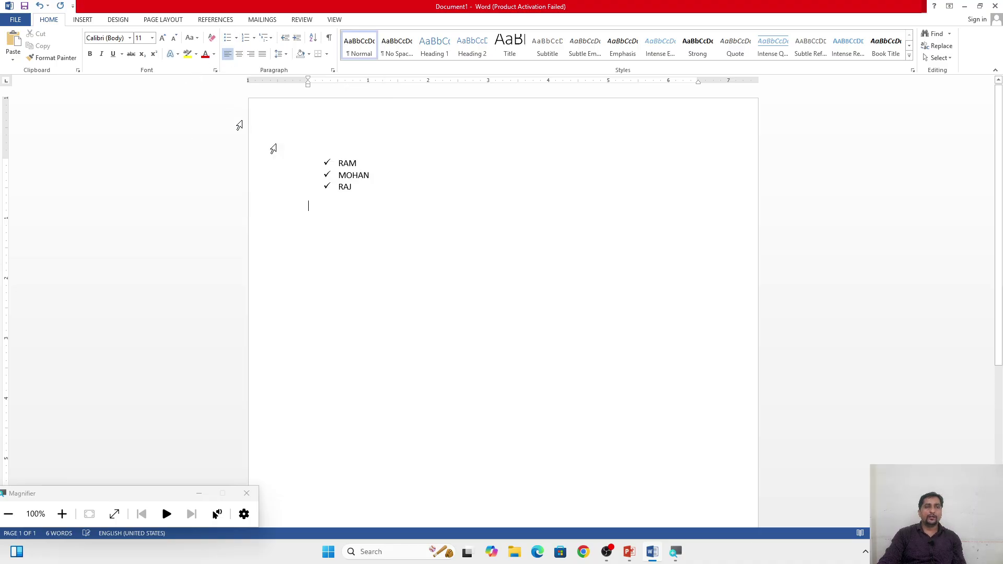
pyautogui.write('BJHVCDSLK.JVLKZDSFCJVNKFXDSLCC')
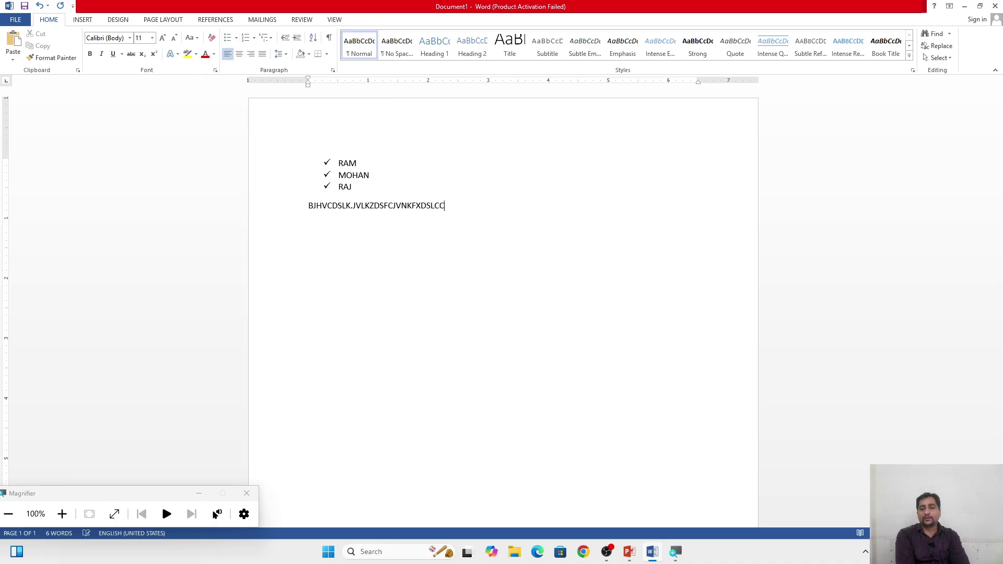
pyautogui.press('Return')
pyautogui.write('KVXDSL;CKVXL;CKV')
pyautogui.press('Return')
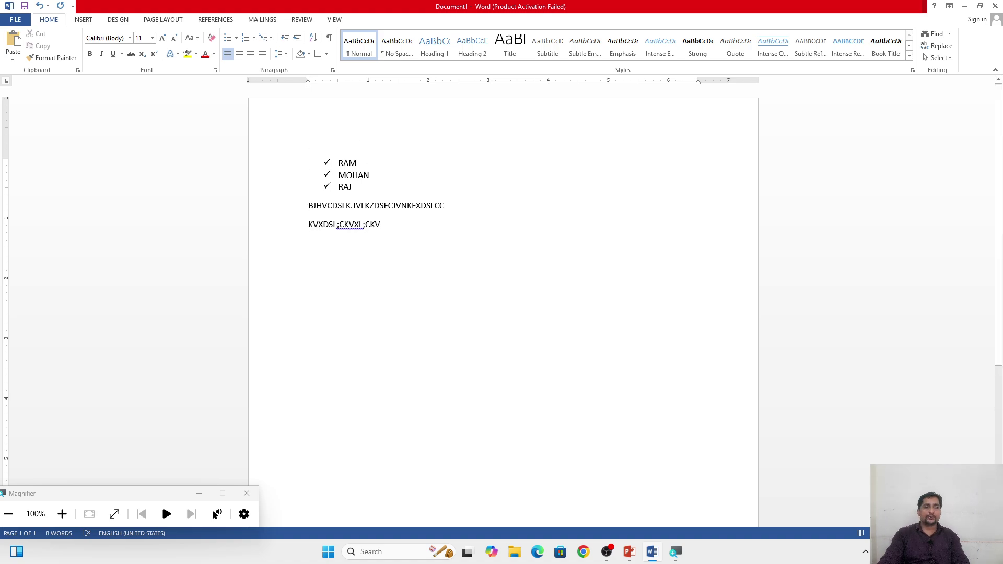
pyautogui.moveTo(309, 205); pyautogui.dragTo(381, 230)
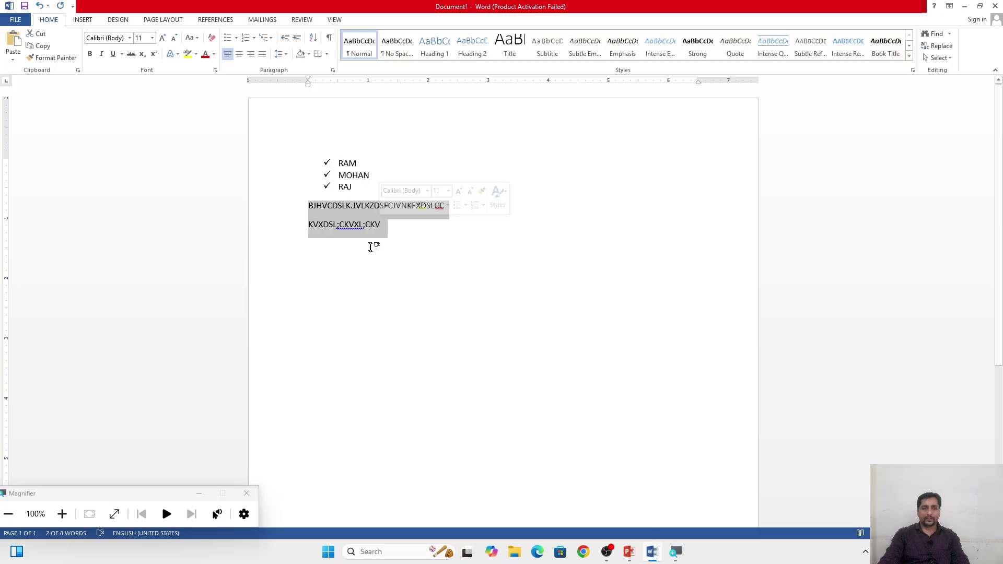
pyautogui.click(370, 247)
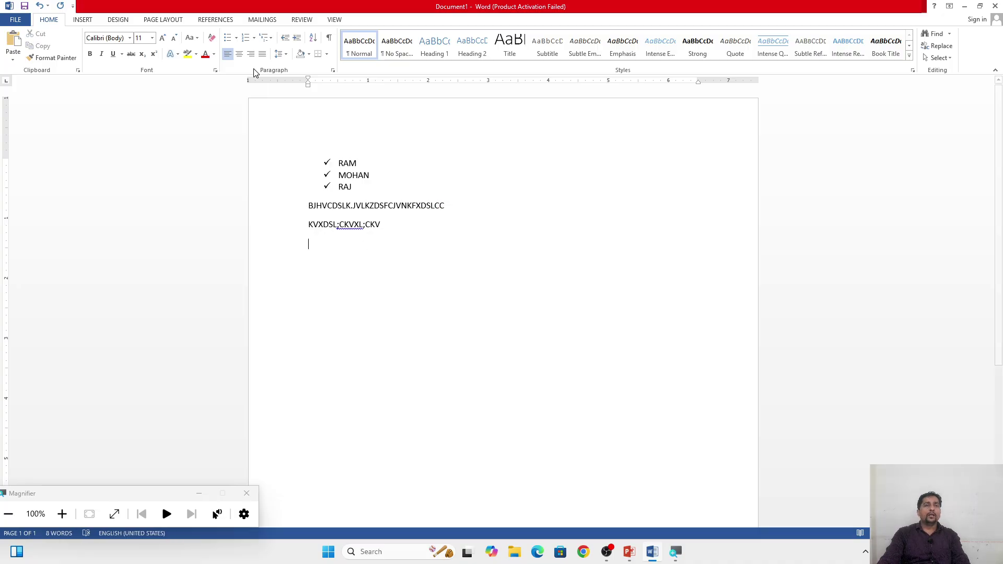
# Step: Define a new bullet for the empty last line using the Om symbol, Wingdings character 92
pyautogui.click(235, 39)
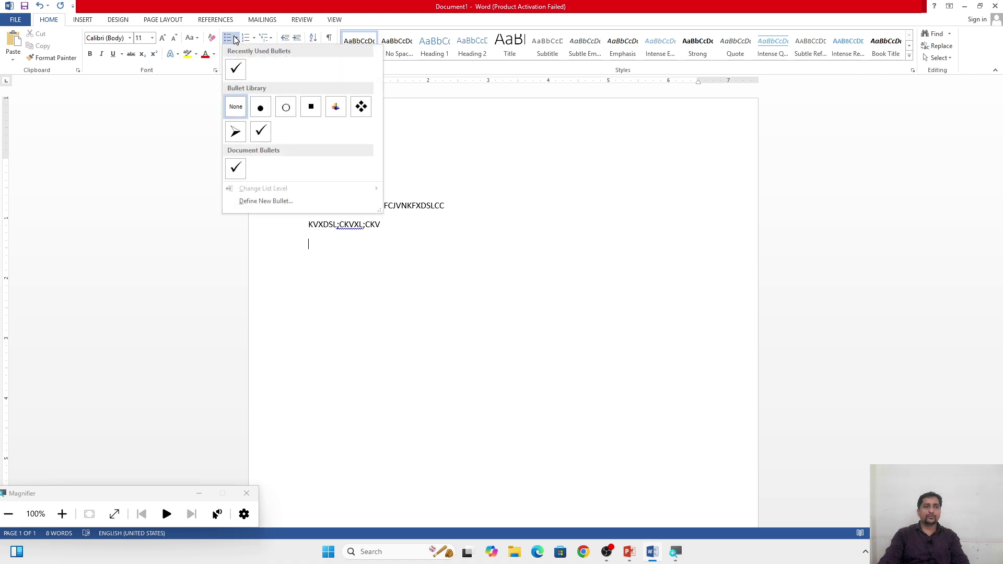
pyautogui.click(265, 203)
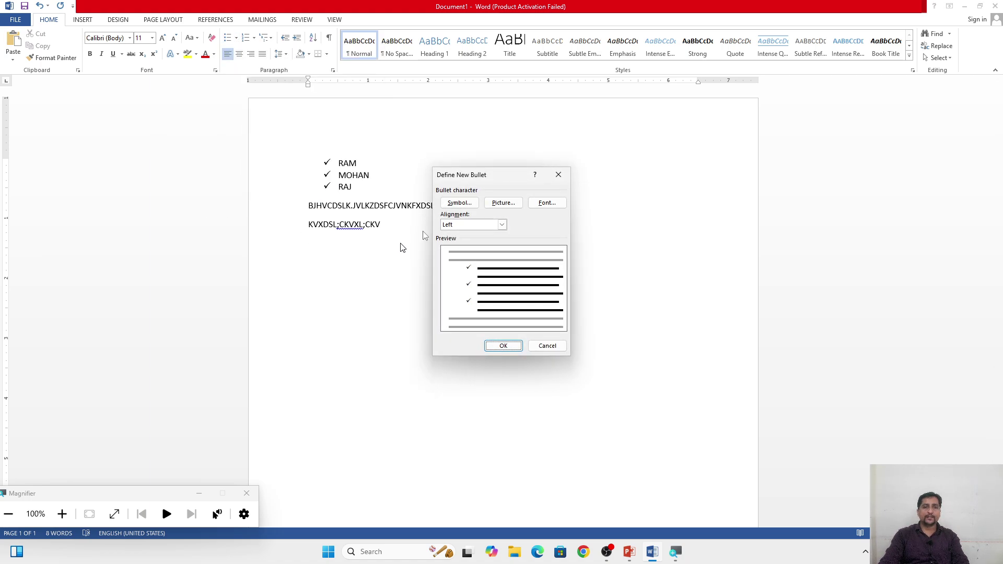
pyautogui.click(460, 203)
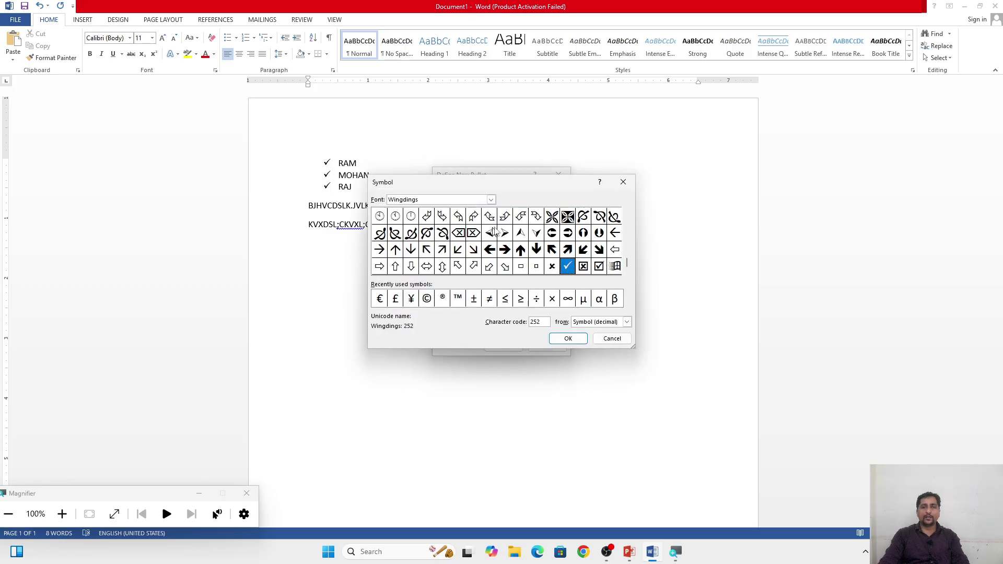
pyautogui.moveTo(629, 261); pyautogui.dragTo(627, 237)
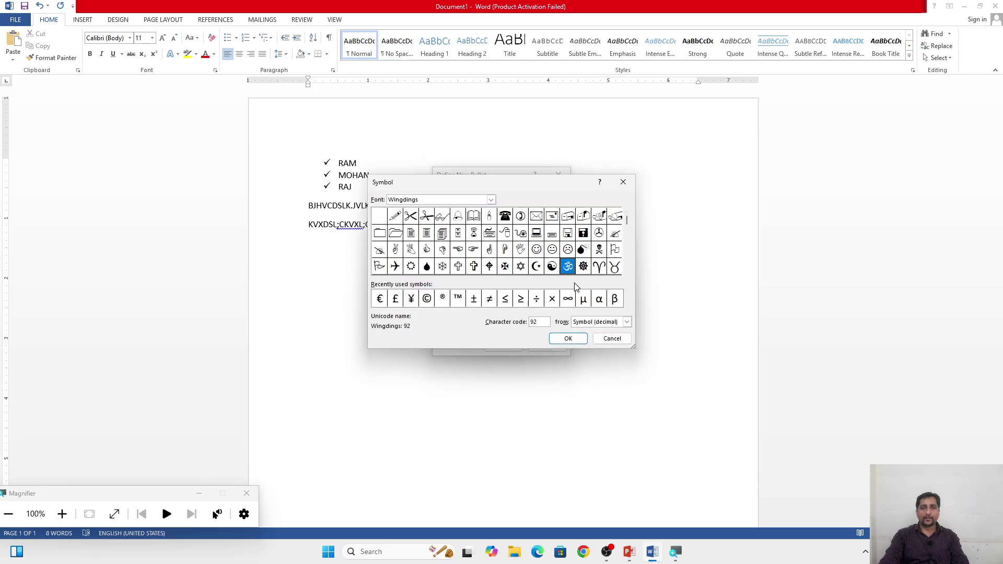
pyautogui.click(569, 341)
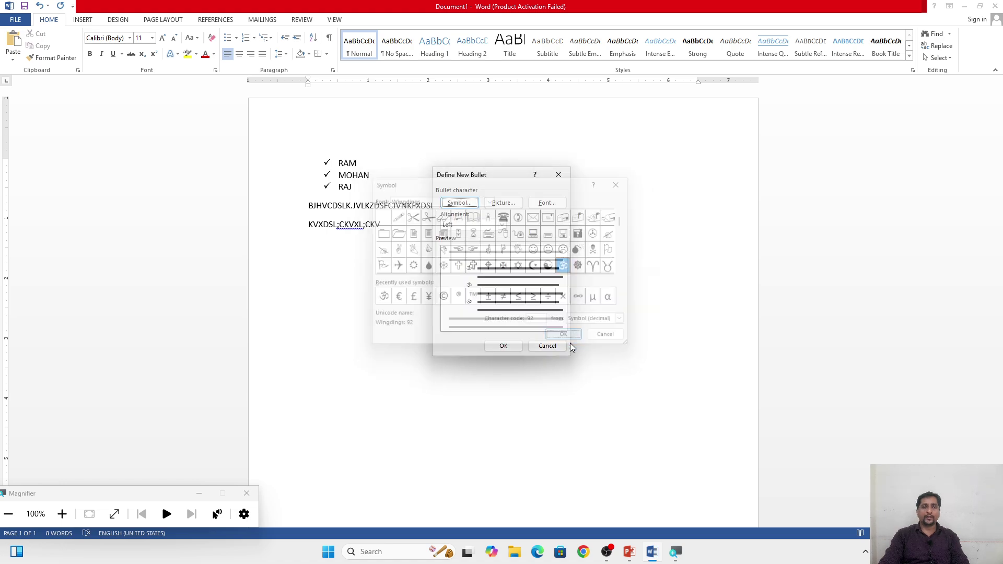
pyautogui.click(504, 346)
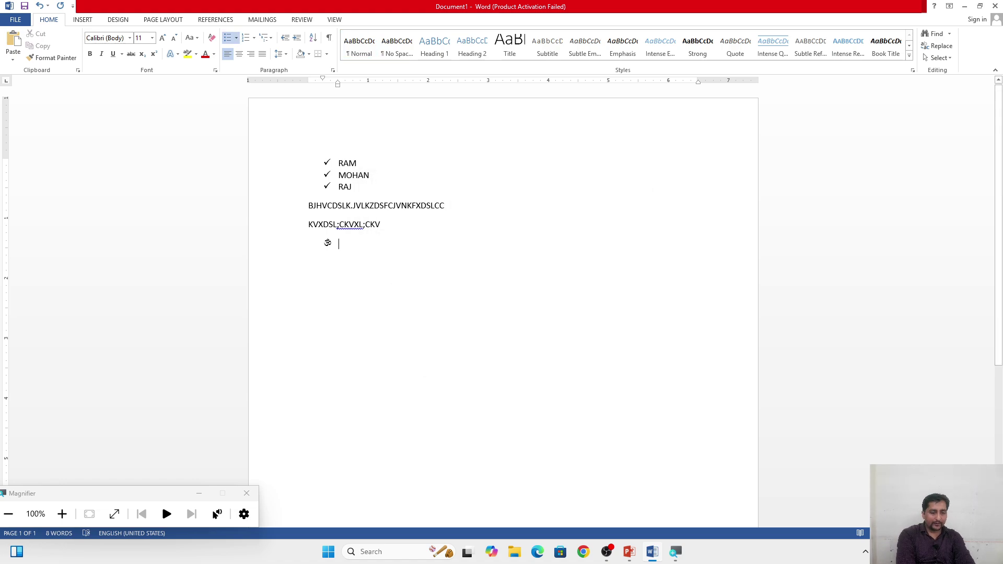
# Step: Enter a sample first name as the Om-bulleted item and remove the bullet from a new line below it
pyautogui.write('SOHAN')
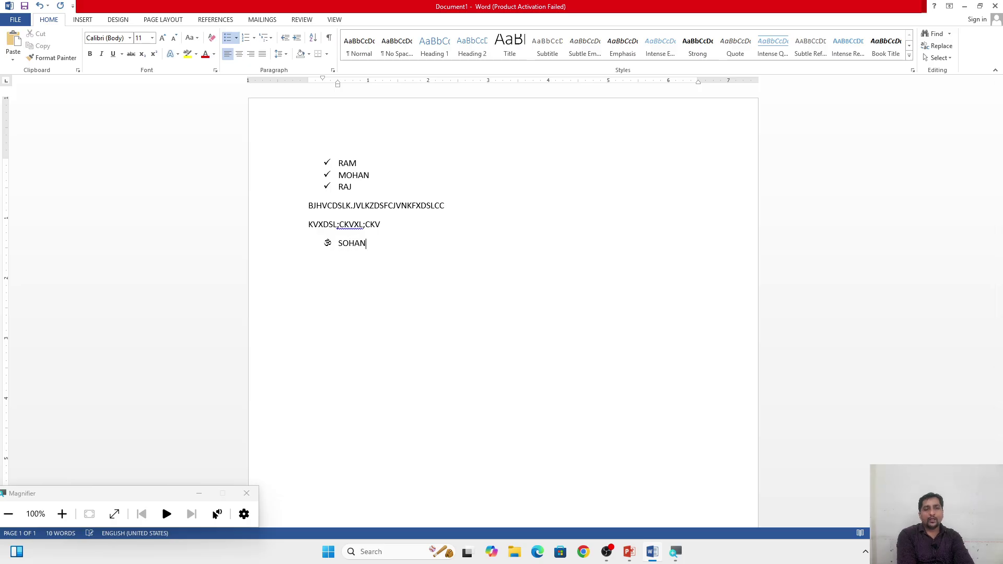
pyautogui.press('Return')
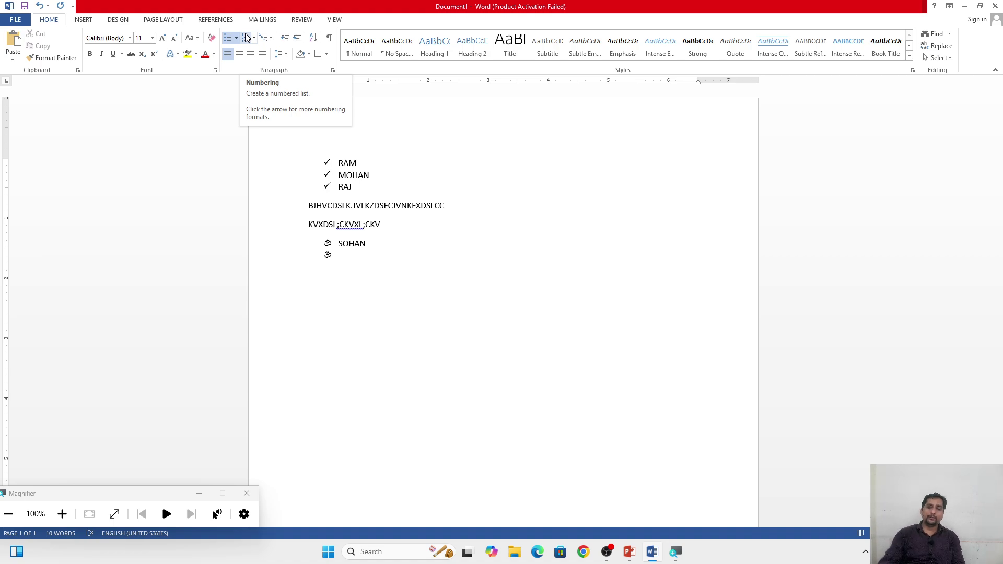
pyautogui.press('BackSpace')
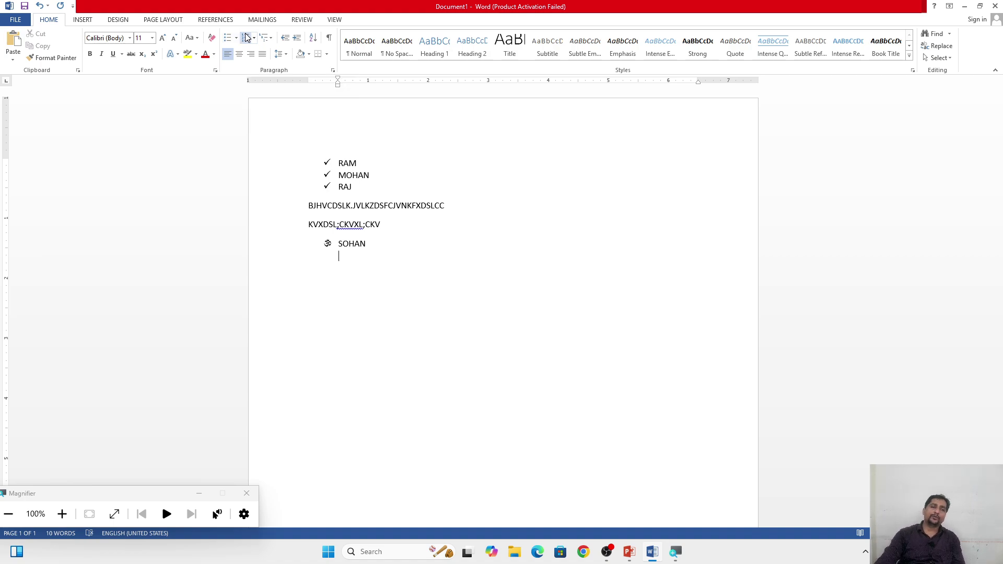
# Step: Set the line below the Om-bulleted item to no bullet and enter the filler text GFDSFDSFDSF on it
pyautogui.click(238, 38)
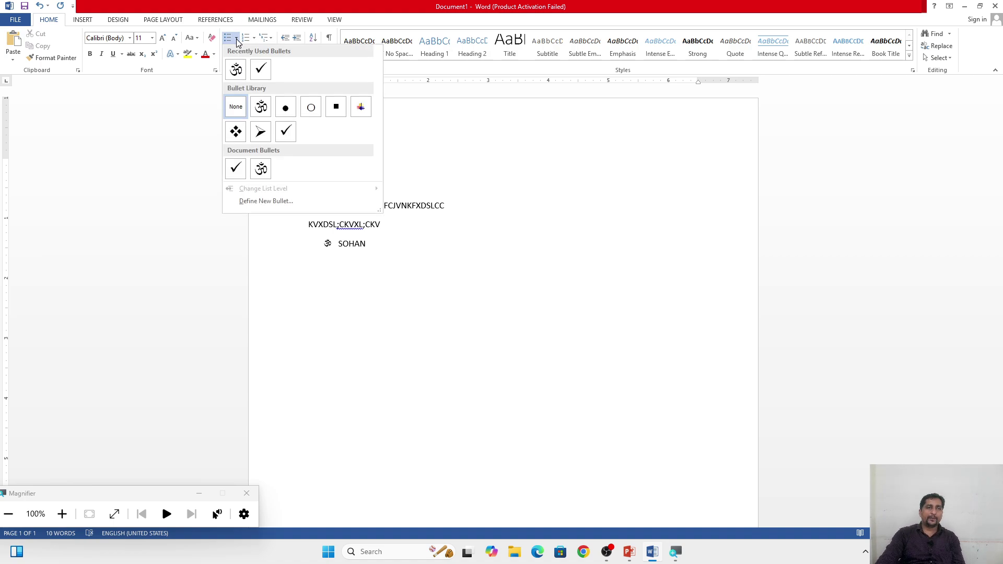
pyautogui.click(236, 107)
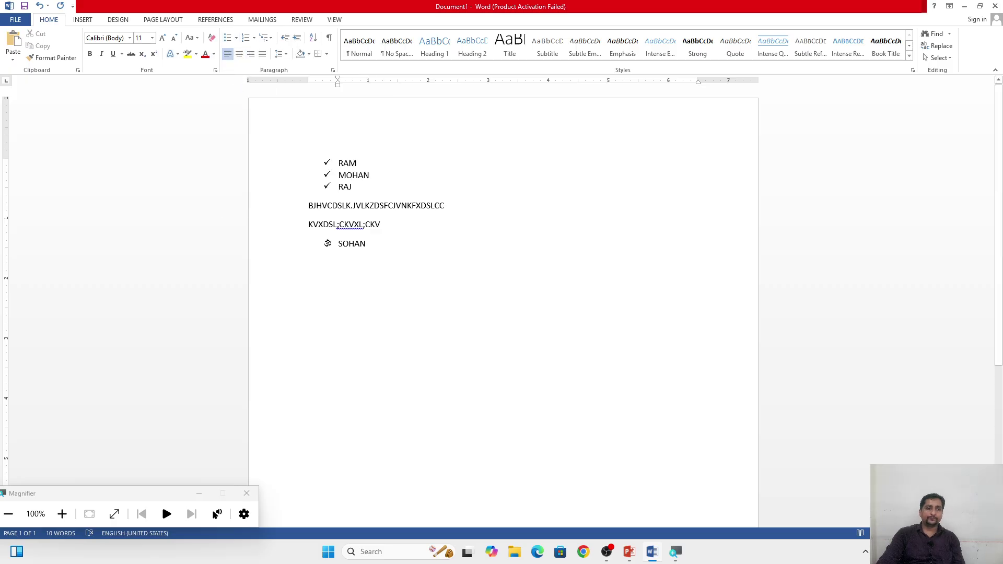
pyautogui.write('GFDSFDSFDSF')
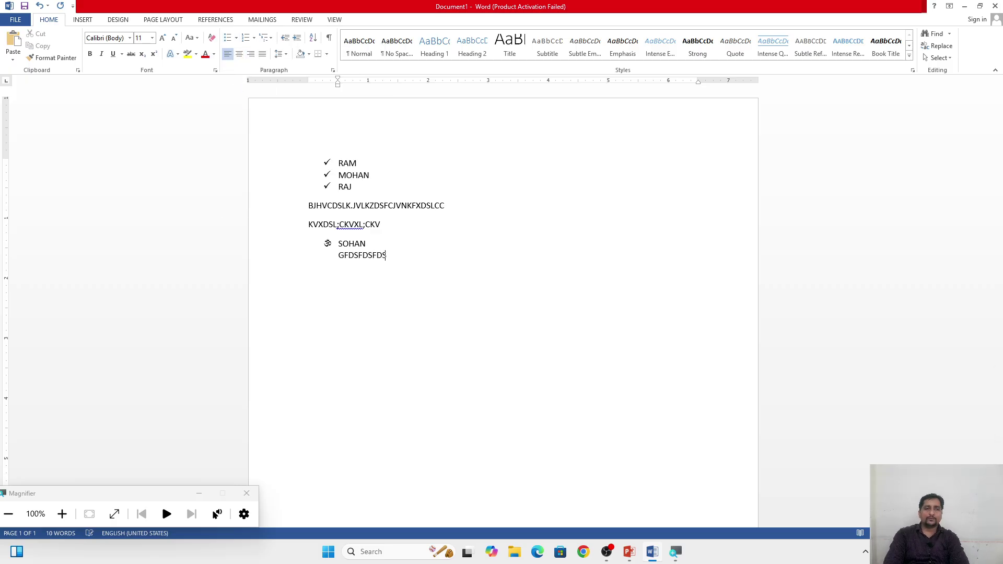
pyautogui.press('Return')
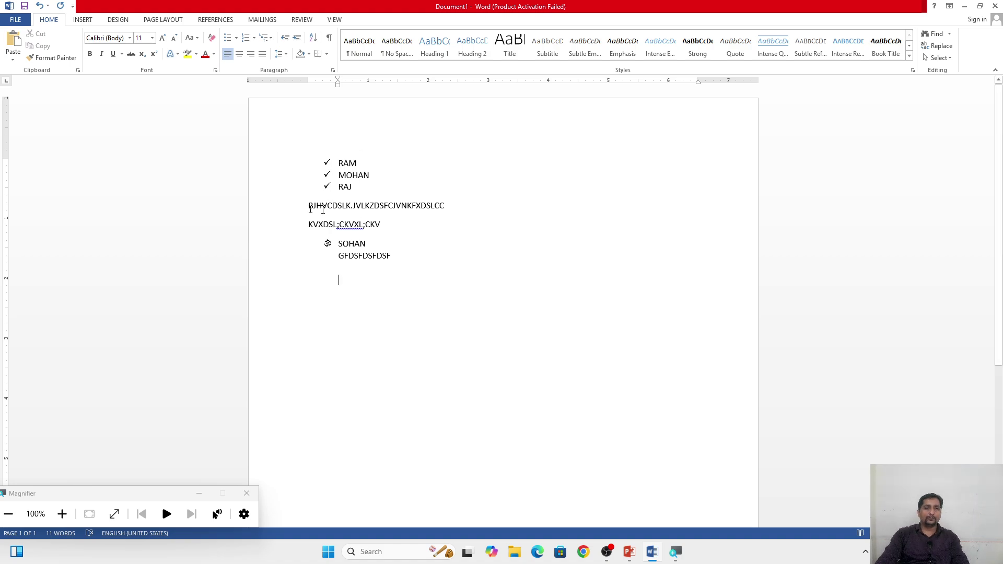
# Step: Create a numbered list in the 1) 2) 3) format below the filler text and enter three sample first names, one per item
pyautogui.click(254, 38)
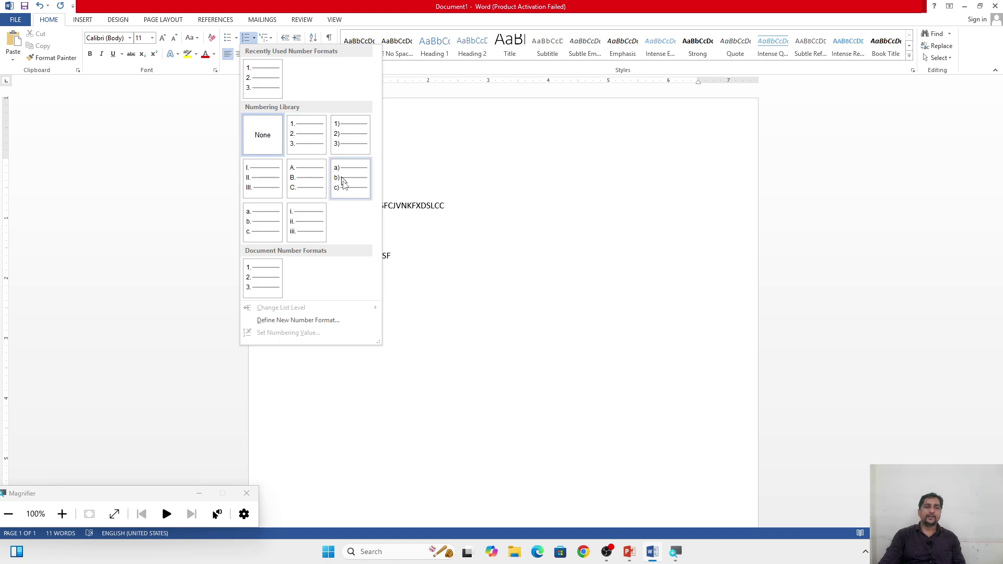
pyautogui.click(349, 132)
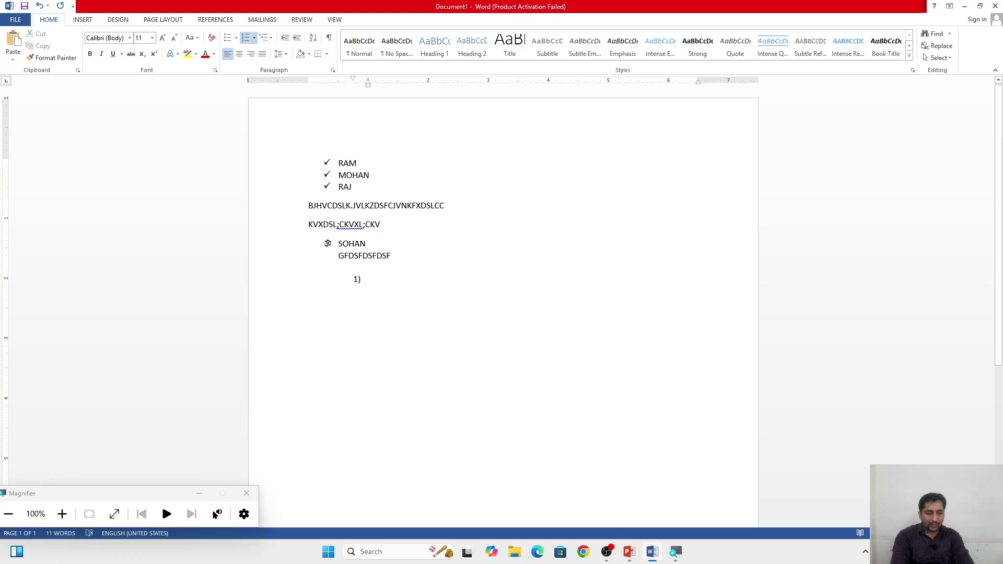
pyautogui.write('KAVI')
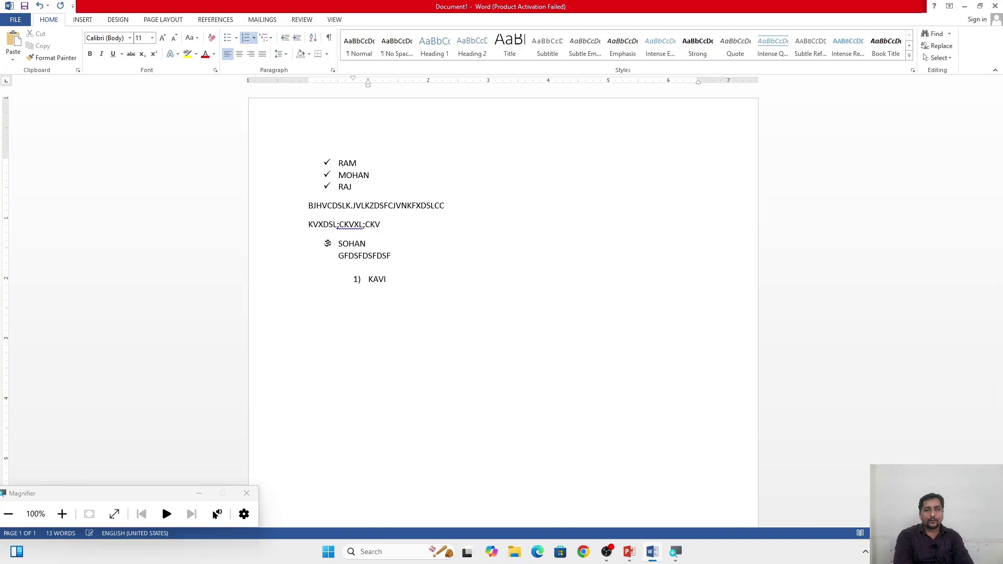
pyautogui.press('Return')
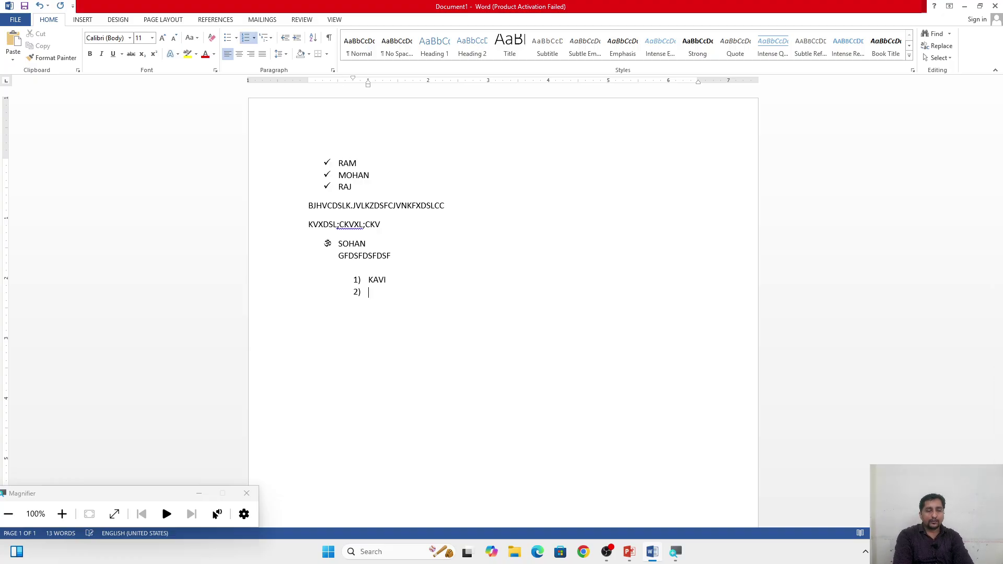
pyautogui.write('KAVITA')
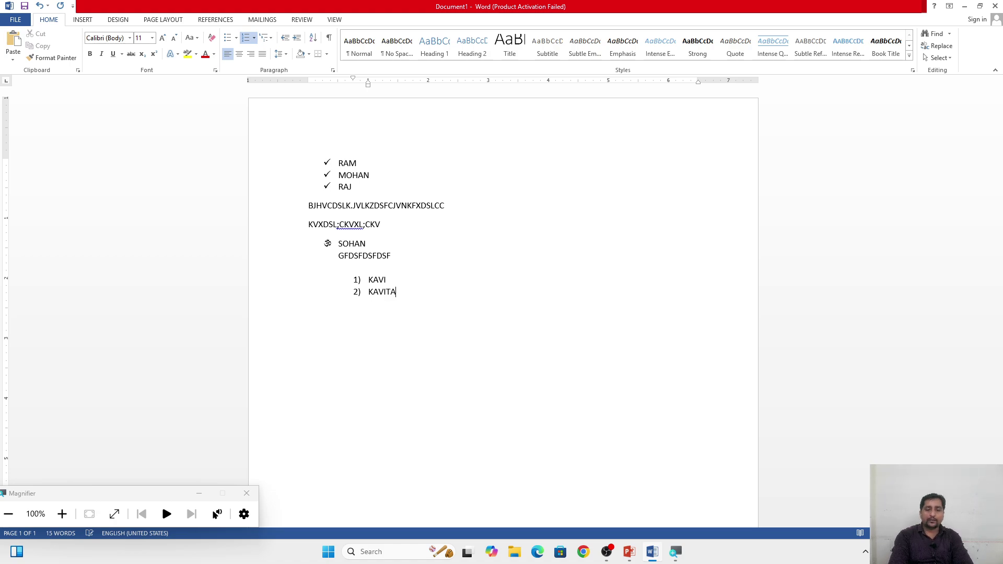
pyautogui.press('Return')
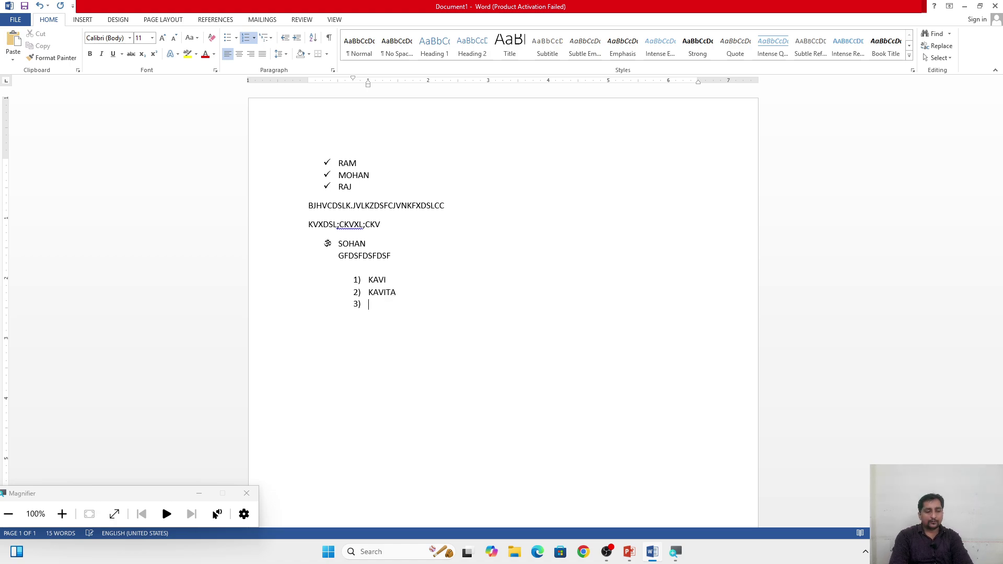
pyautogui.write('ASHO')
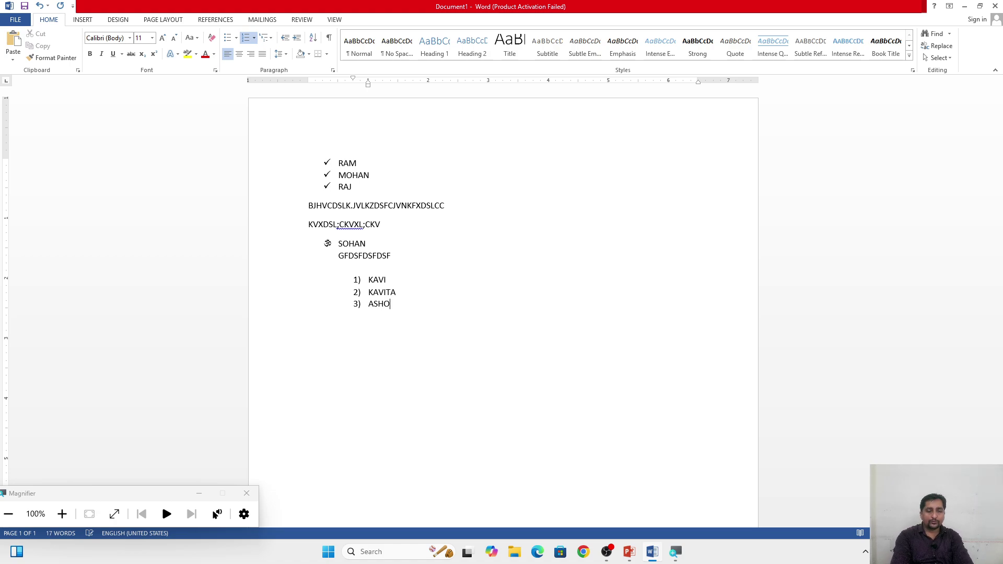
pyautogui.write('K')
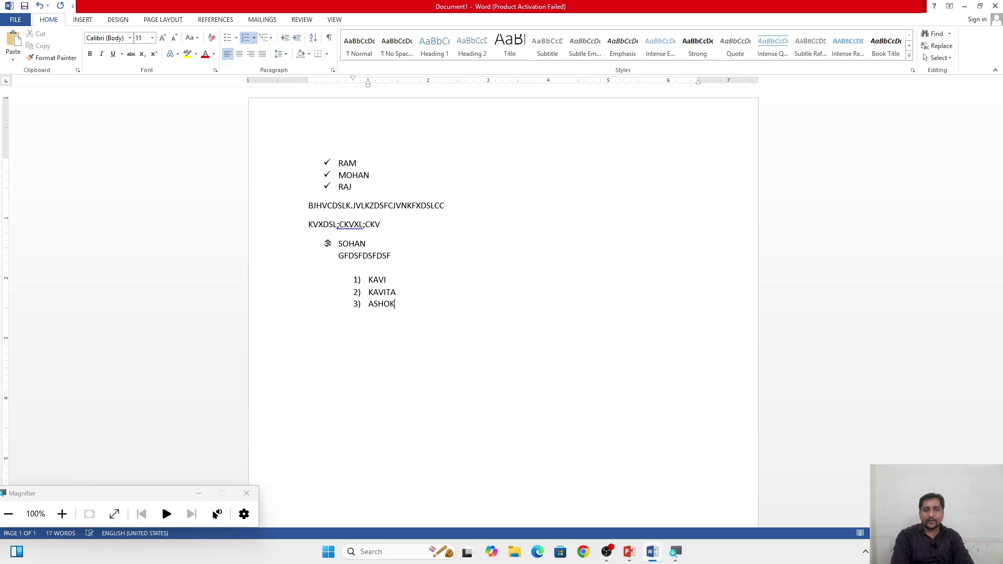
pyautogui.press('Return')
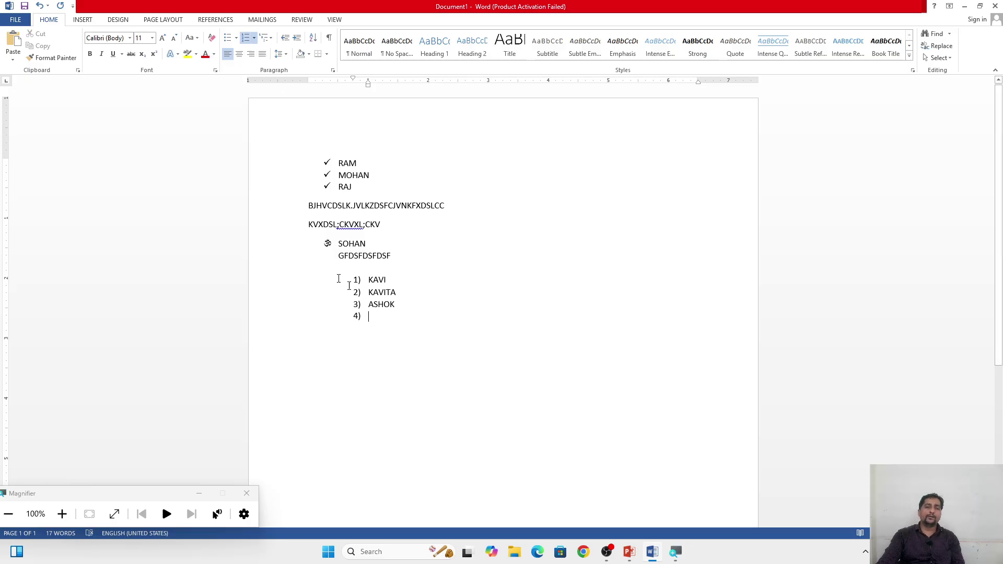
# Step: Remove the numbering from the fourth list line and add two plain filler lines: GDRF and BGDFCBDF
pyautogui.click(254, 38)
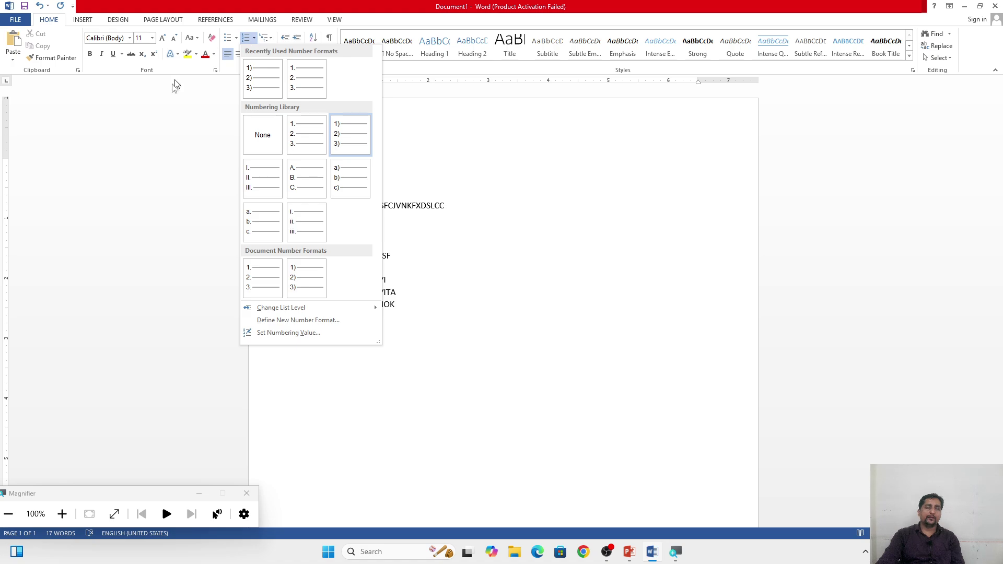
pyautogui.click(257, 136)
pyautogui.write('GDRF')
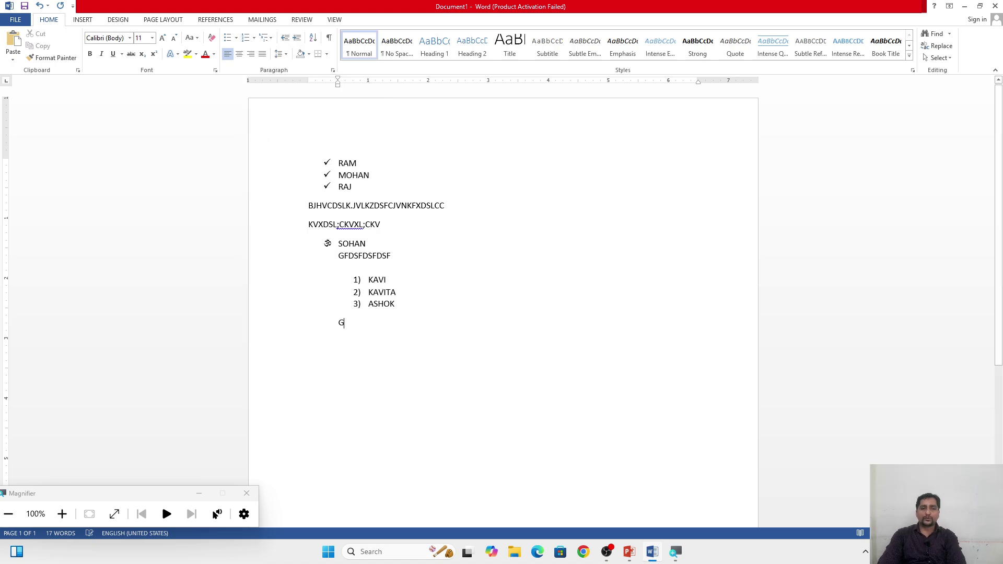
pyautogui.press('Return')
pyautogui.write('BGDFCBDF')
pyautogui.press('Return')
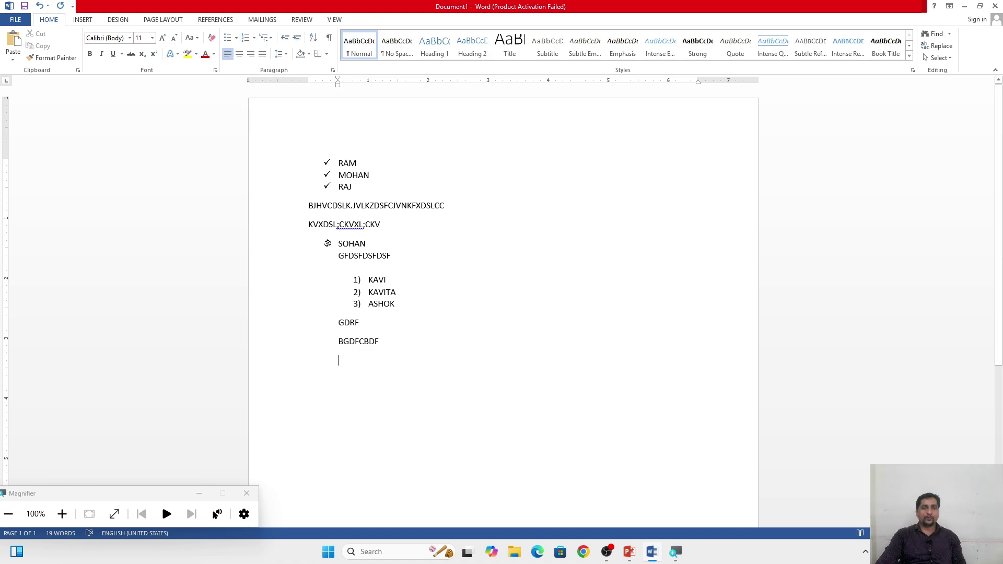
# Step: Delete all the document's content and generate sample paragraphs with =RAND()
pyautogui.moveTo(337, 164); pyautogui.dragTo(434, 349)
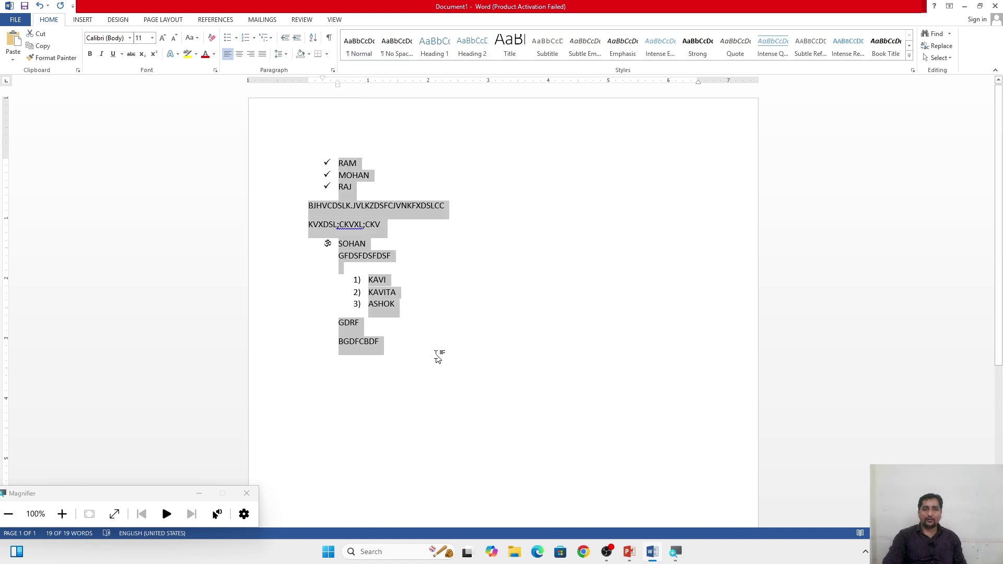
pyautogui.press('Delete')
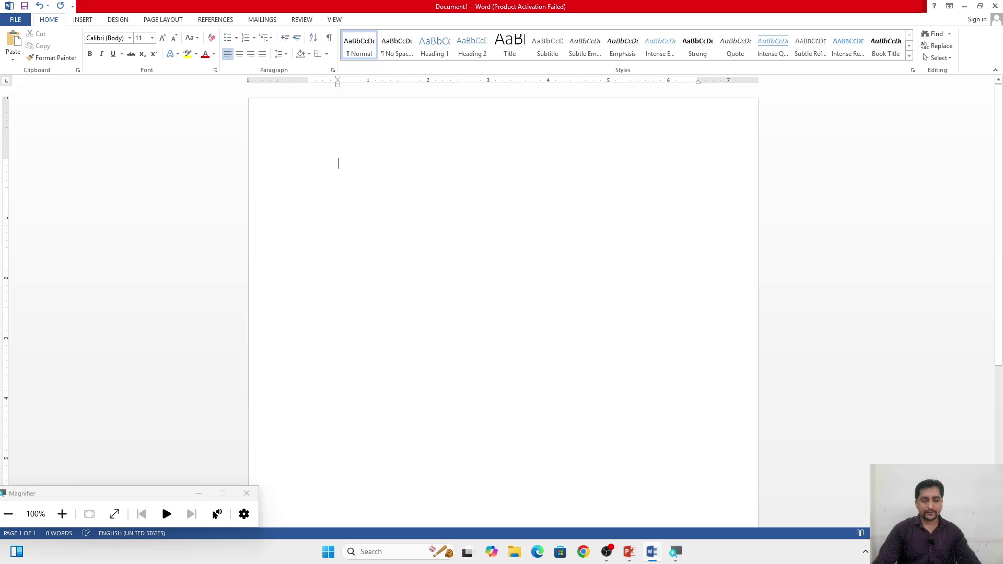
pyautogui.write('=RAN')
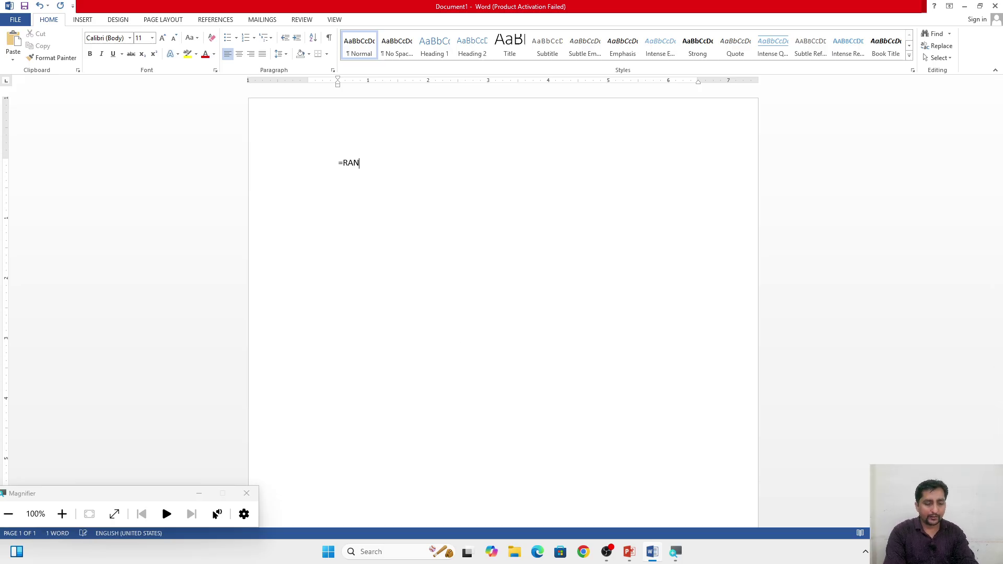
pyautogui.write('D()')
pyautogui.press('Return')
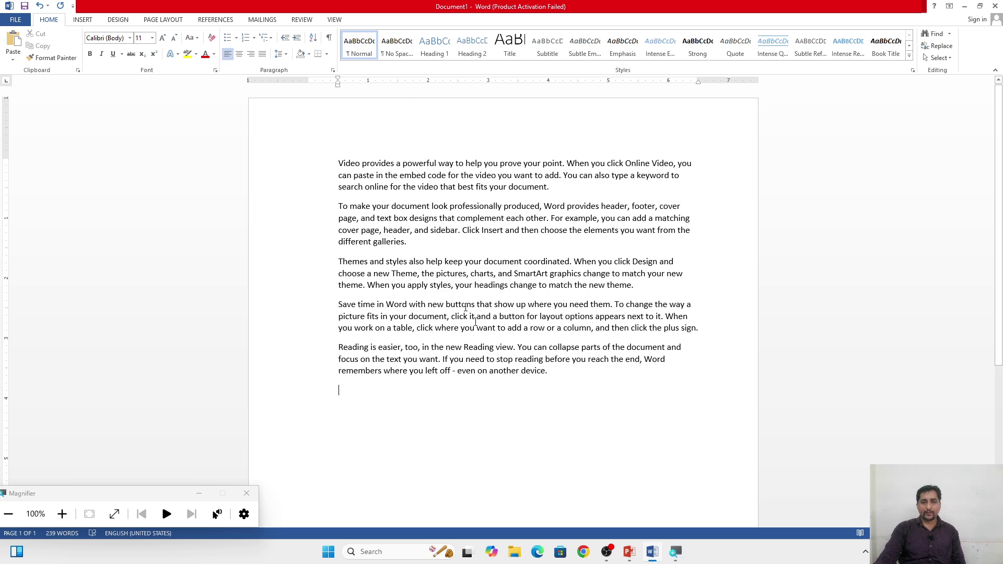
# Step: Enter a sample first name in capitals on its own line below the last generated paragraph
pyautogui.press('BackSpace')
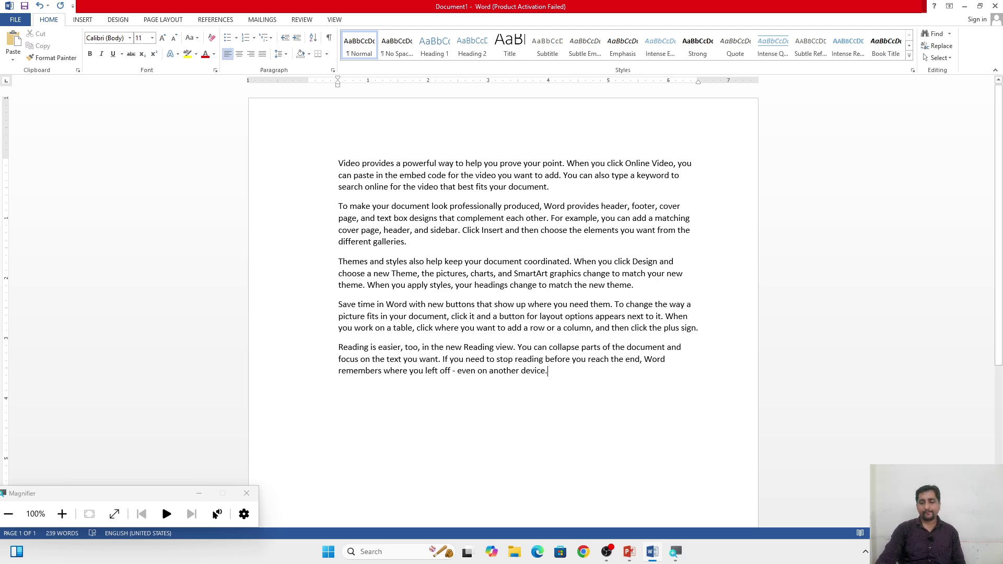
pyautogui.press('Return')
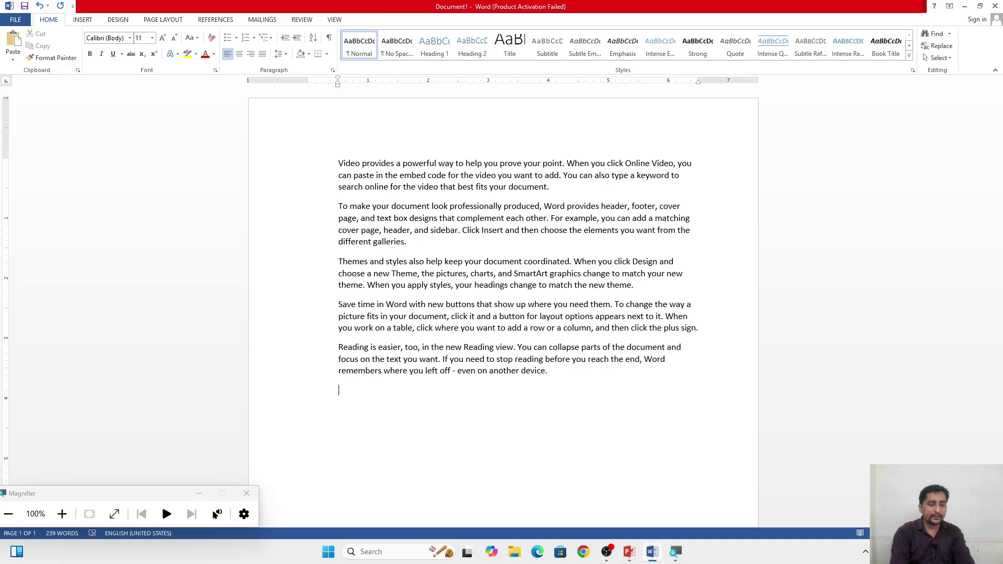
pyautogui.write('RA')
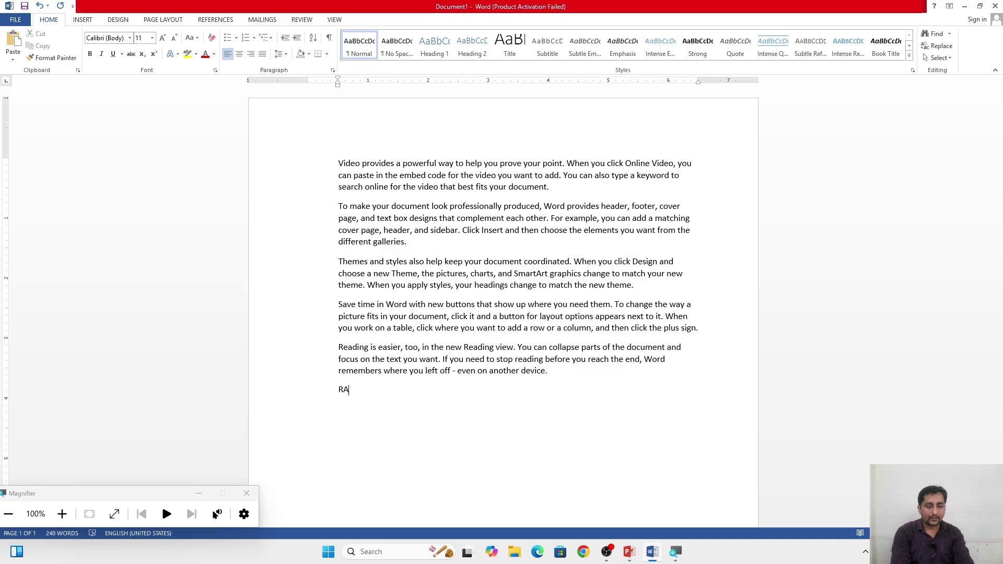
pyautogui.write('M')
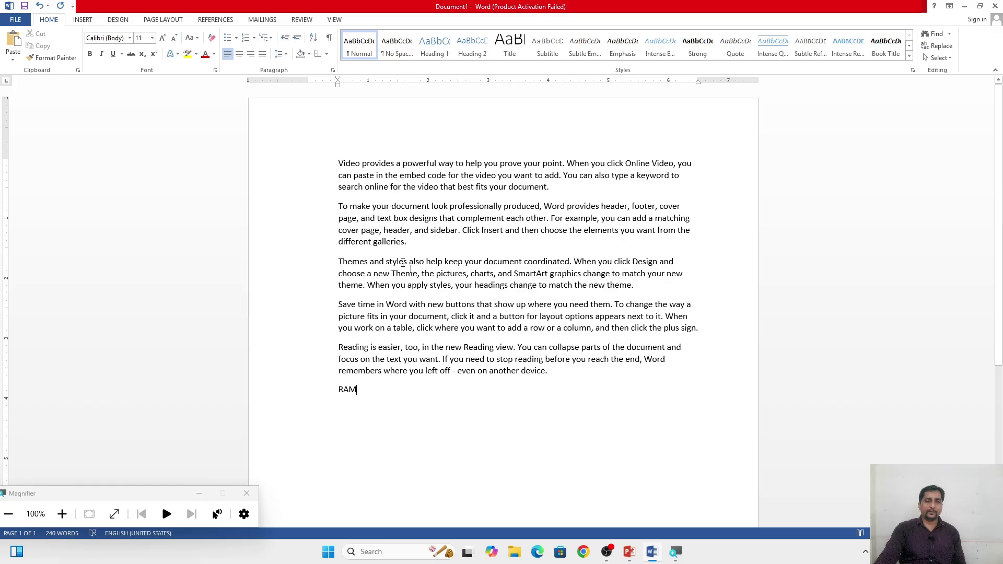
# Step: Enlarge the sample name below the paragraphs to a 26 pt font size
pyautogui.moveTo(339, 391); pyautogui.dragTo(363, 393)
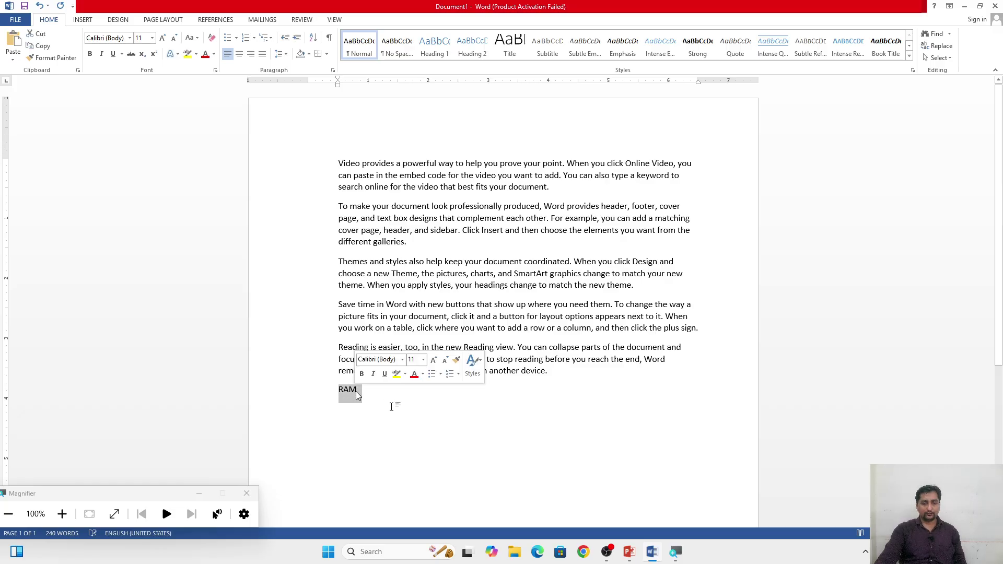
pyautogui.hotkey('ctrl', 'shift', '.')
pyautogui.hotkey('ctrl', 'shift', '.')
pyautogui.hotkey('ctrl', 'shift', '.')
pyautogui.hotkey('ctrl', 'shift', '.')
pyautogui.hotkey('ctrl', 'shift', '.')
pyautogui.hotkey('ctrl', 'shift', '.')
pyautogui.hotkey('ctrl', 'shift', '.')
pyautogui.hotkey('ctrl', 'shift', '.')
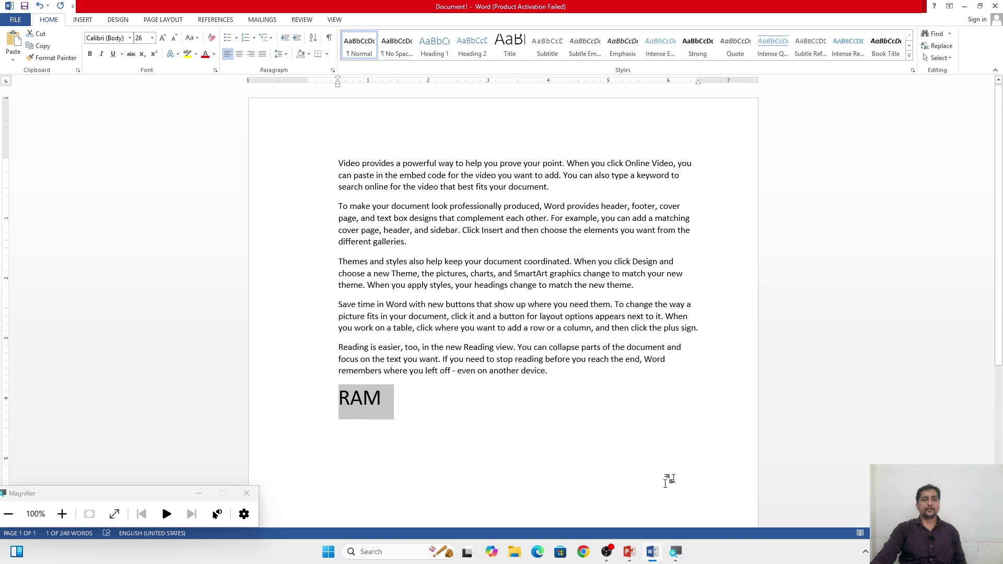
# Step: Select only the enlarged name and cycle its alignment through centre, right and left twice
pyautogui.press('Down')
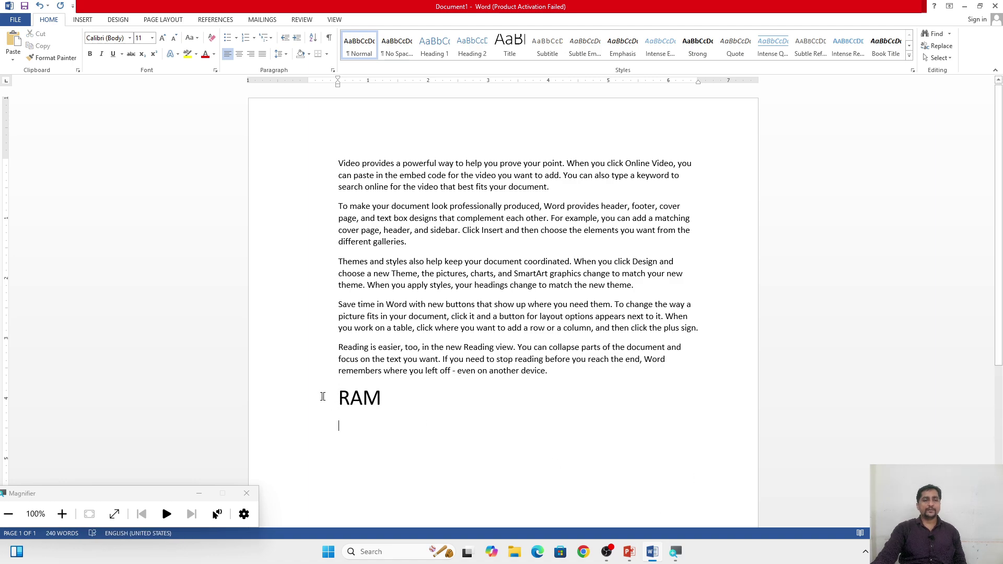
pyautogui.press('Up')
pyautogui.hotkey('shift', 'Right')
pyautogui.hotkey('shift', 'Right')
pyautogui.hotkey('shift', 'Right')
pyautogui.hotkey('shift', 'Right')
pyautogui.hotkey('shift', 'Left')
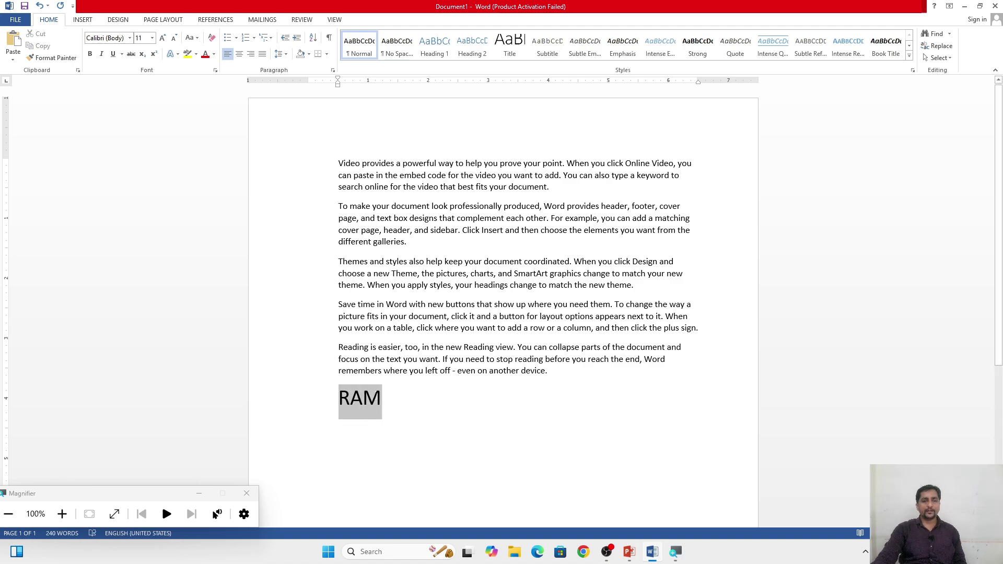
pyautogui.click(240, 54)
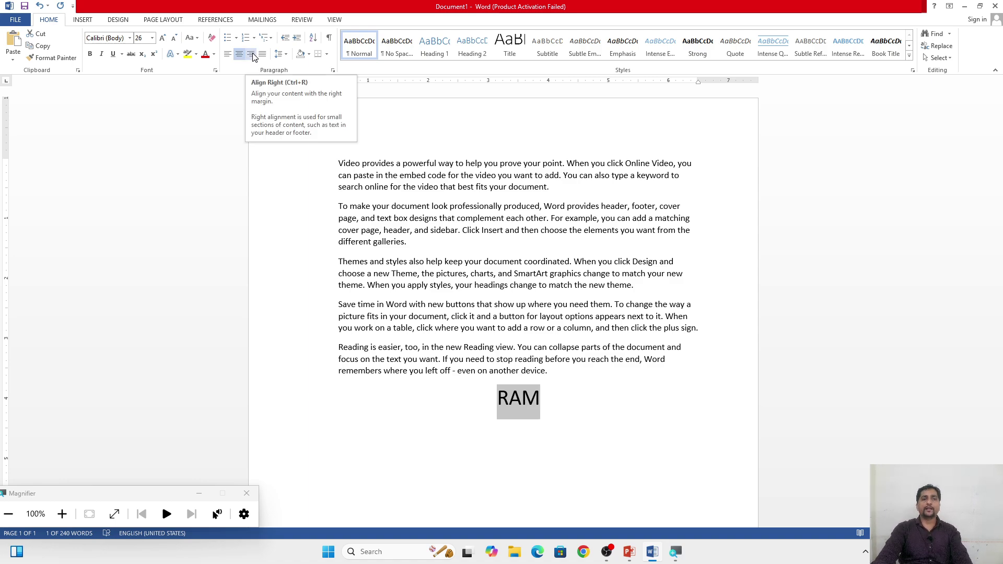
pyautogui.click(251, 55)
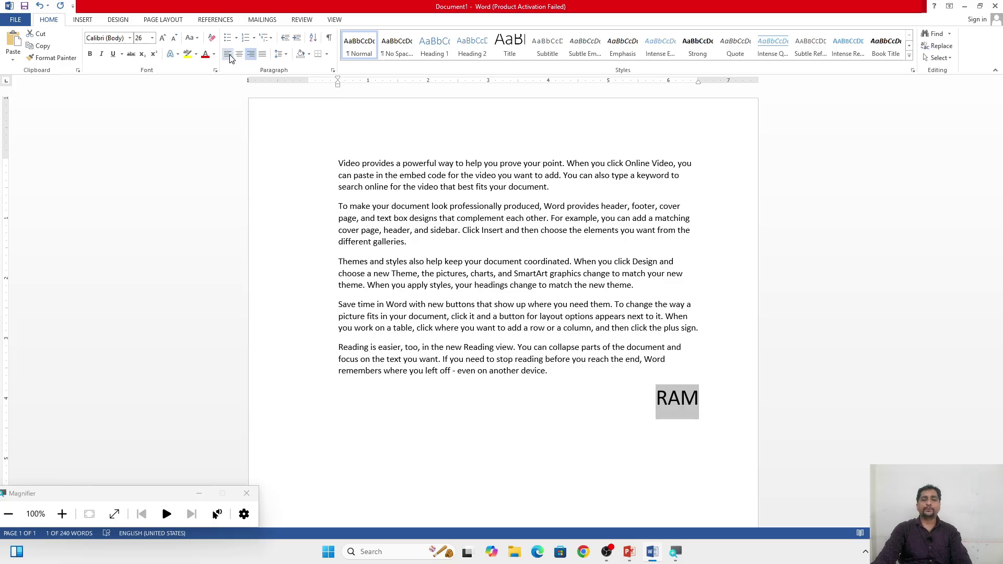
pyautogui.click(229, 54)
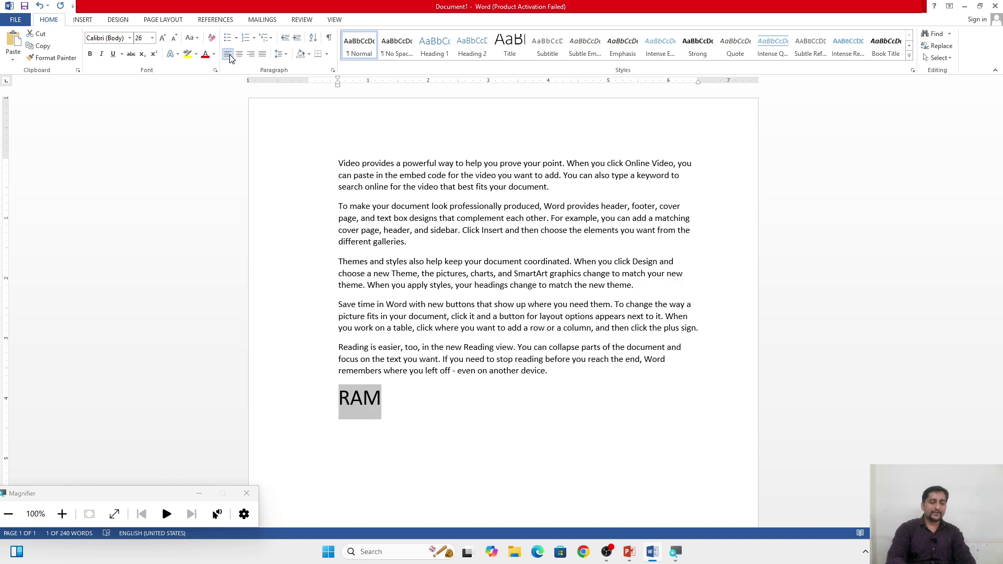
pyautogui.hotkey('ctrl', 'e')
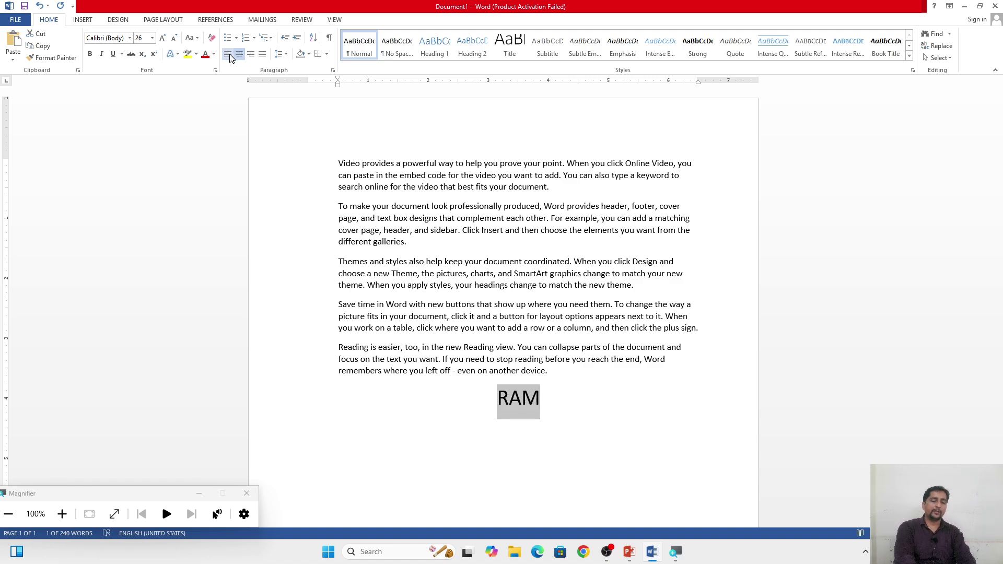
pyautogui.hotkey('ctrl', 'r')
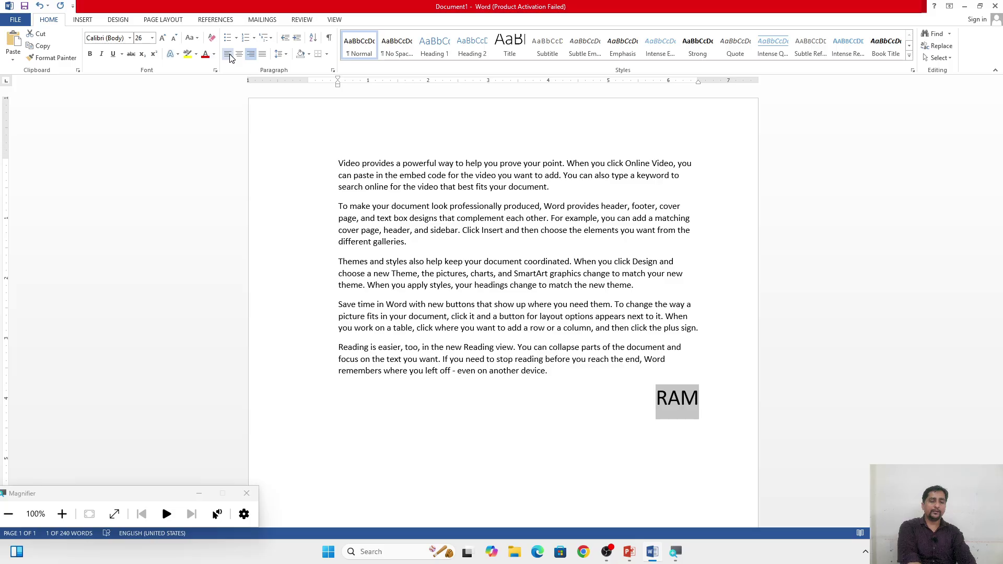
pyautogui.hotkey('ctrl', 'l')
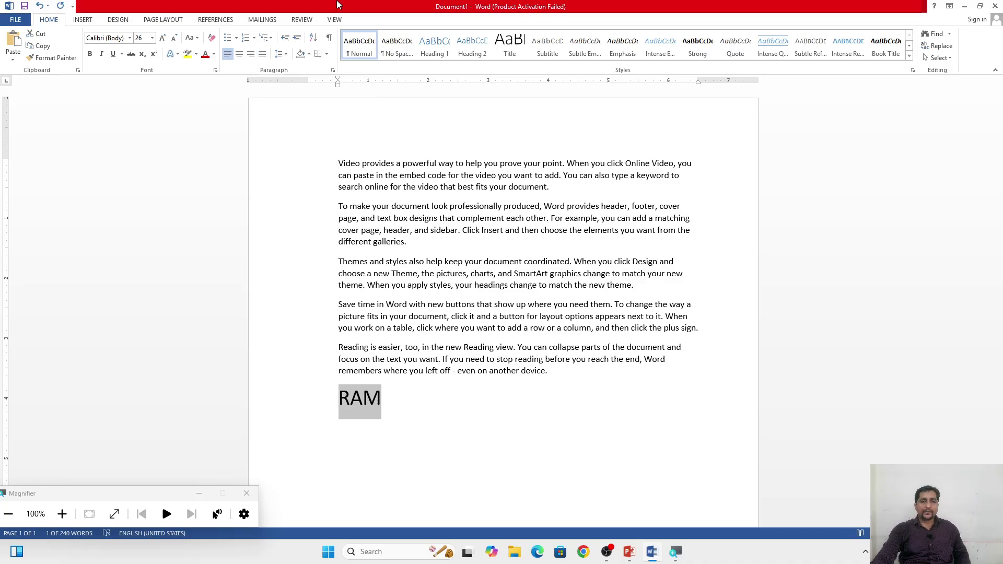
# Step: Justify the five generated paragraphs, leaving out the enlarged name, and clear the selection
pyautogui.click(405, 261)
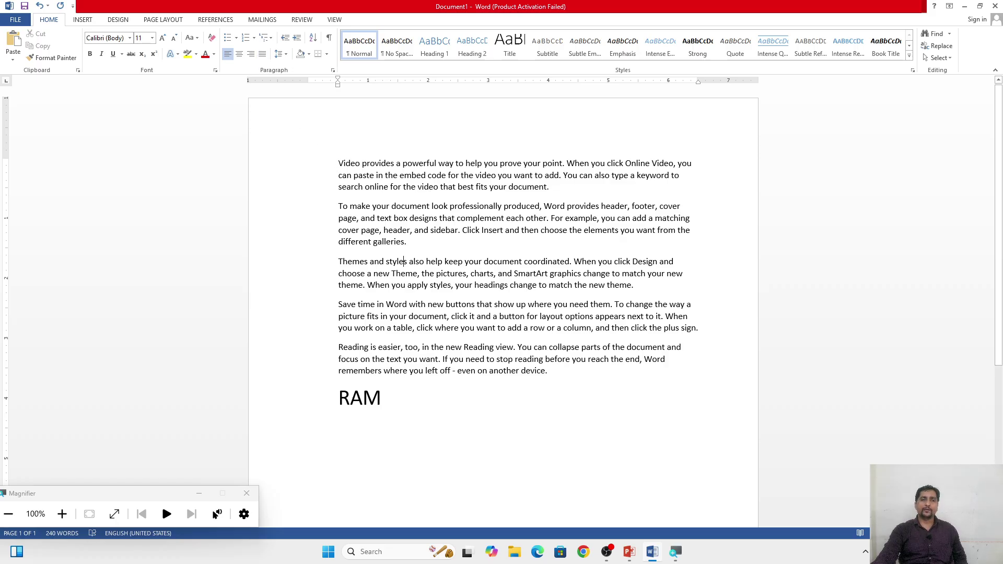
pyautogui.moveTo(338, 163); pyautogui.dragTo(552, 373)
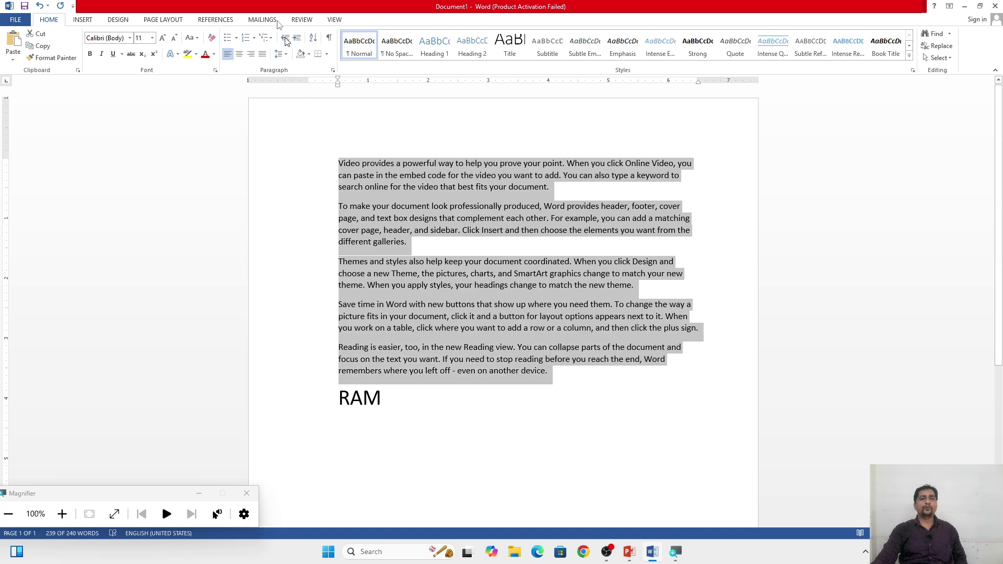
pyautogui.click(262, 56)
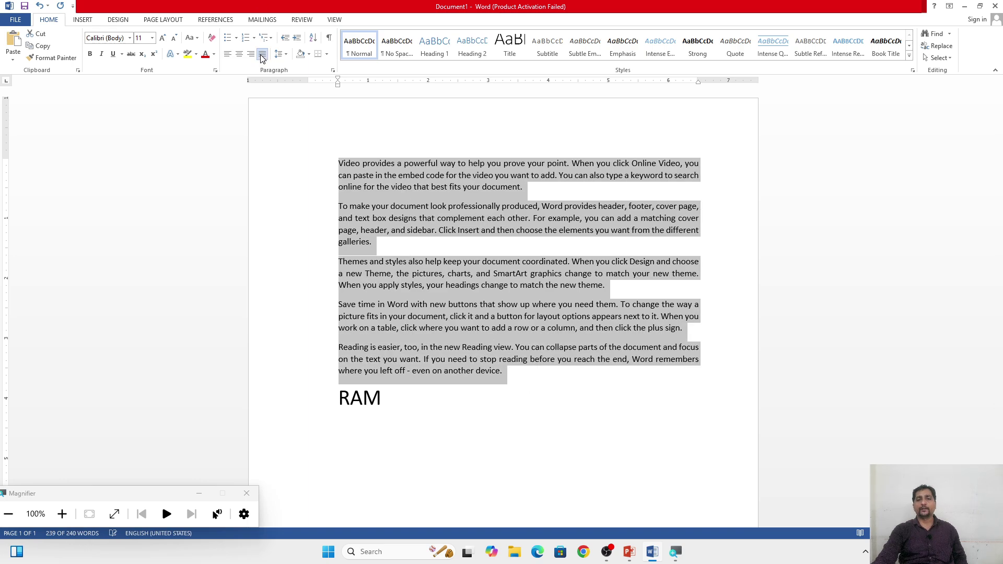
pyautogui.click(719, 187)
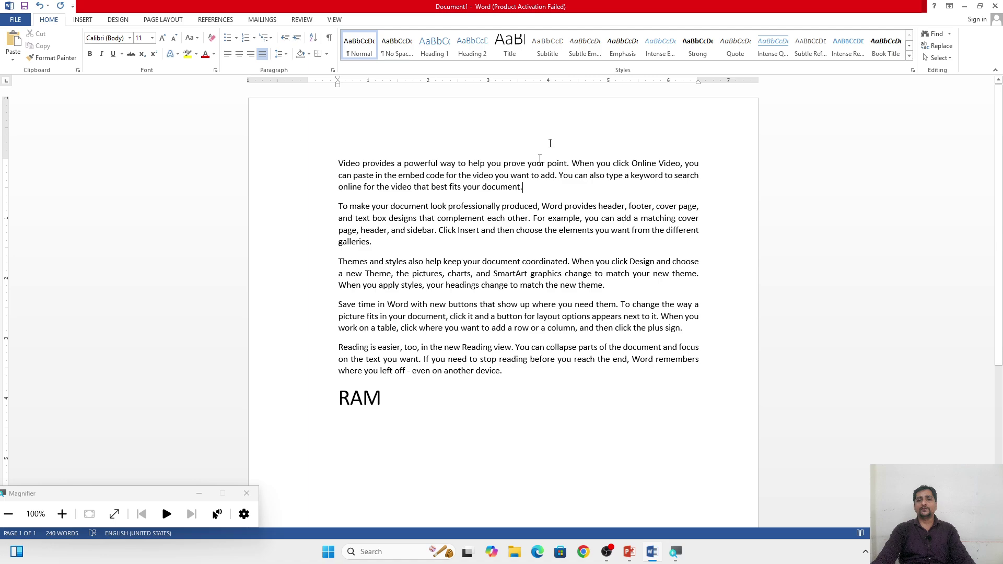
# Step: Close the document
pyautogui.click(996, 6)
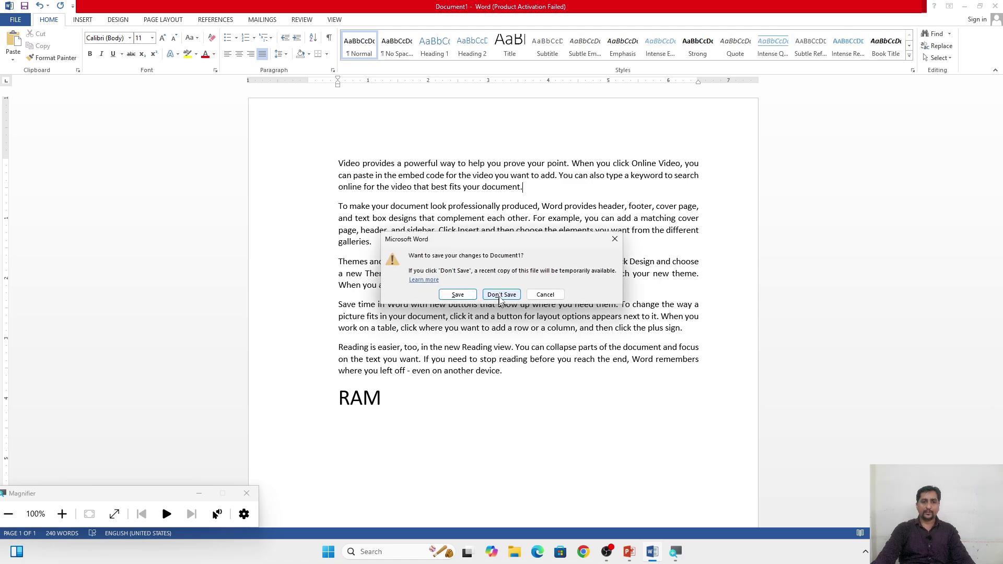